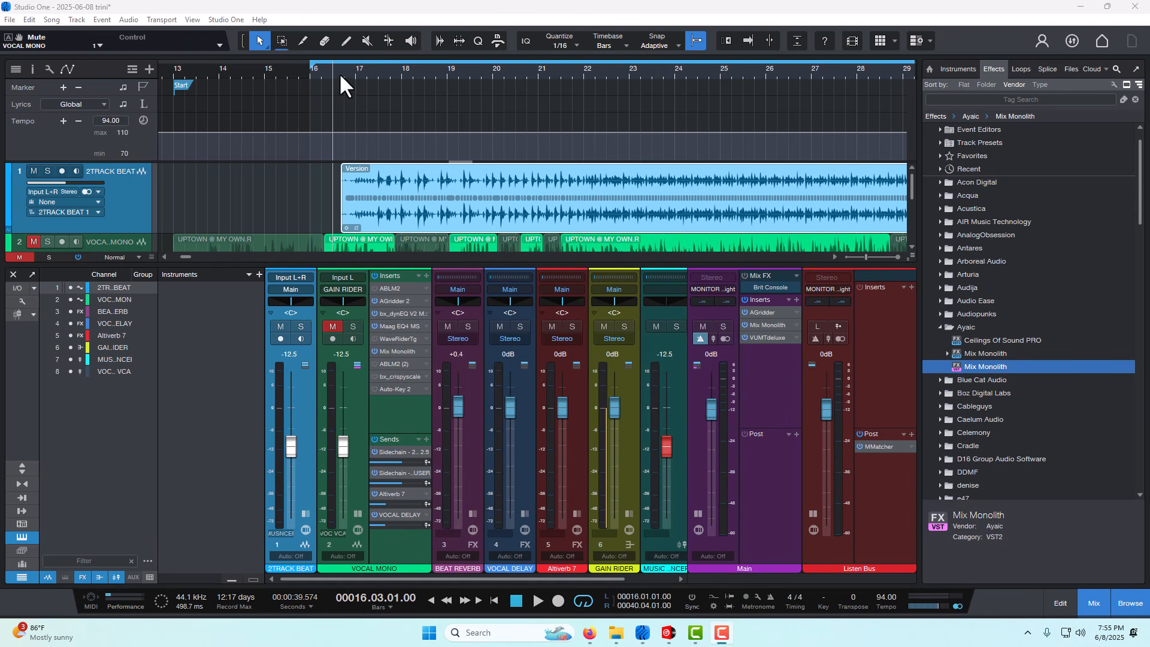
# - Play the 2TRACK BEAT with the vocal muted from late in bar 16 through about bar 31, and stop playback
pyautogui.scroll(2, 339, 74)
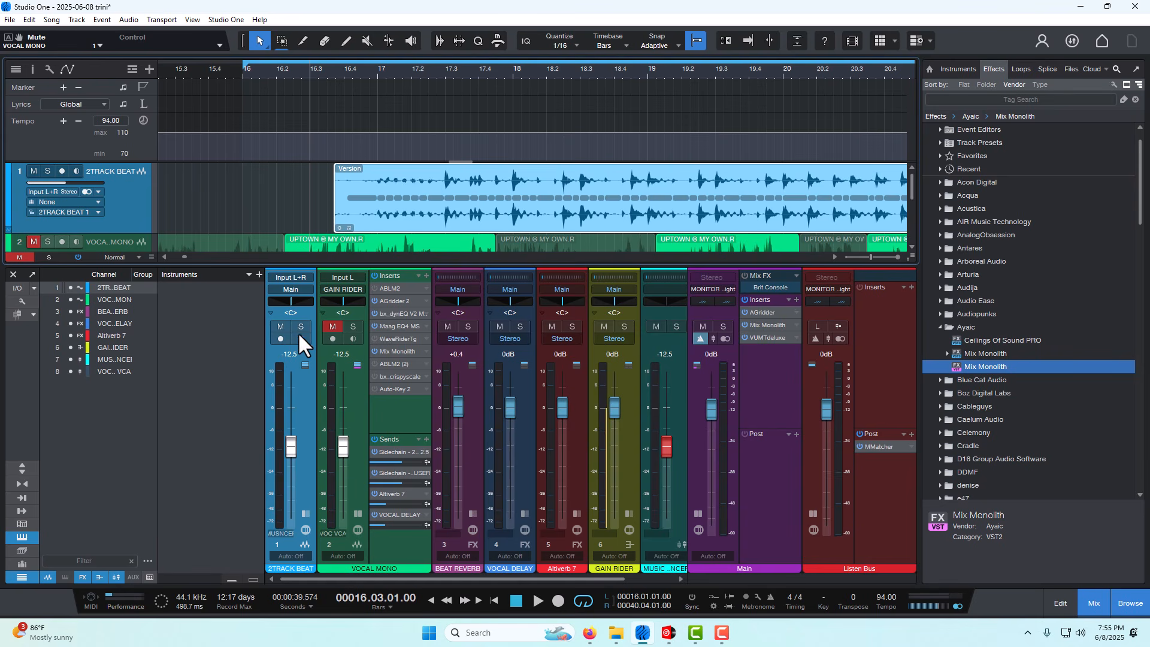
pyautogui.click(335, 76)
pyautogui.click(537, 601)
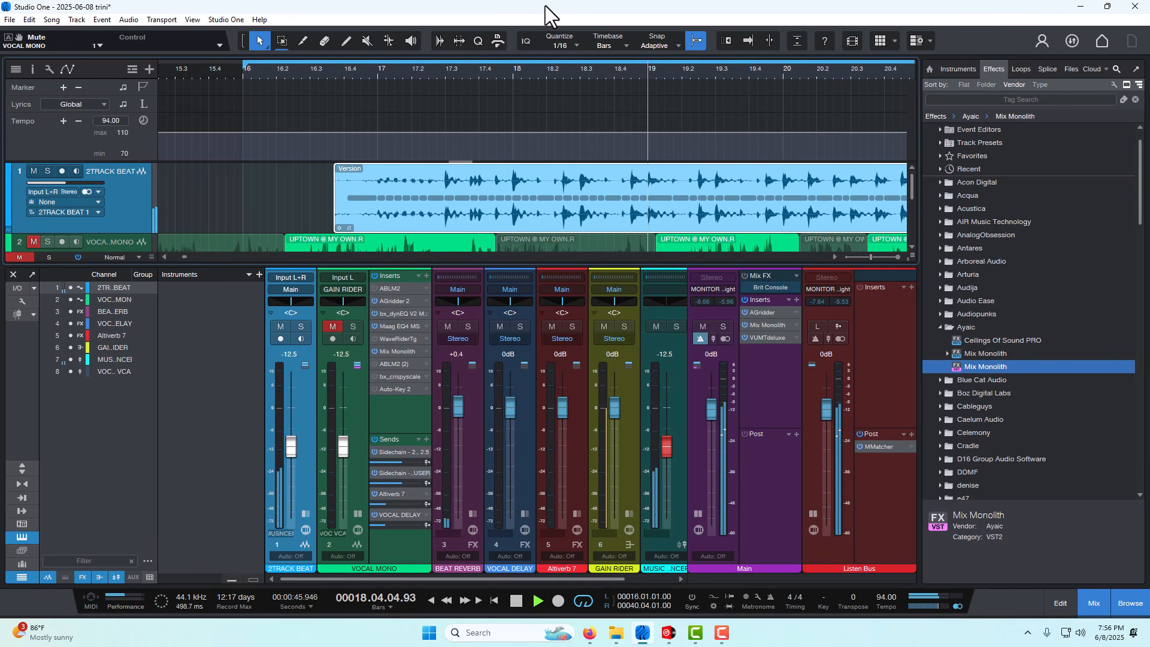
pyautogui.moveTo(490, 67); pyautogui.dragTo(476, 63)
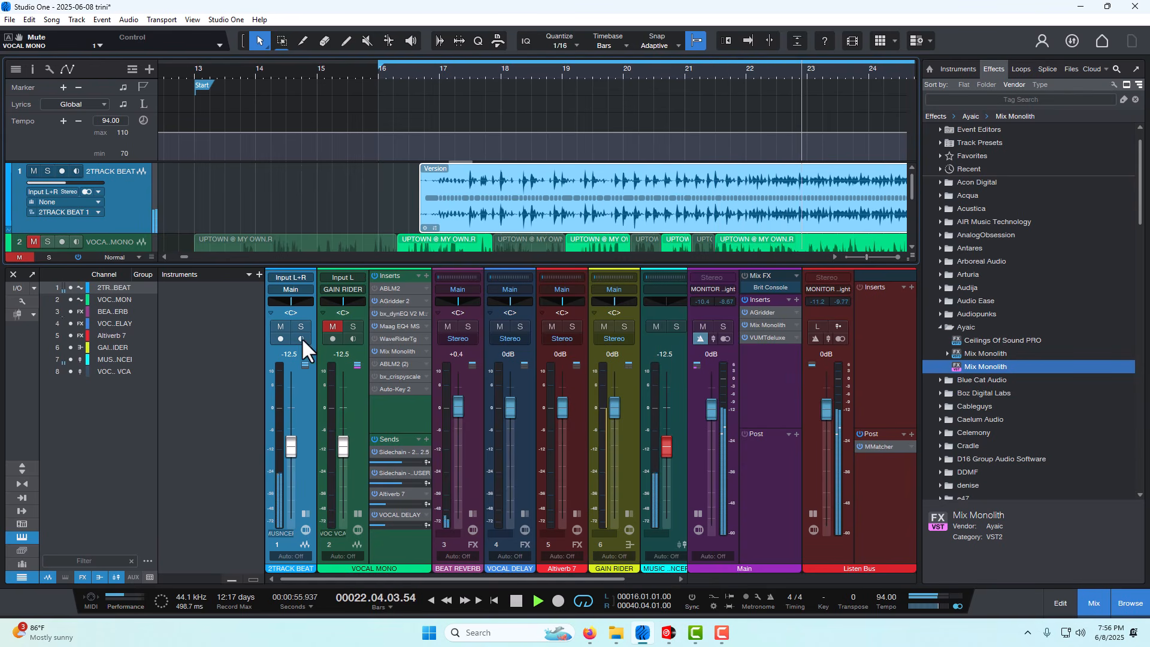
pyautogui.scroll(-3, 418, 66)
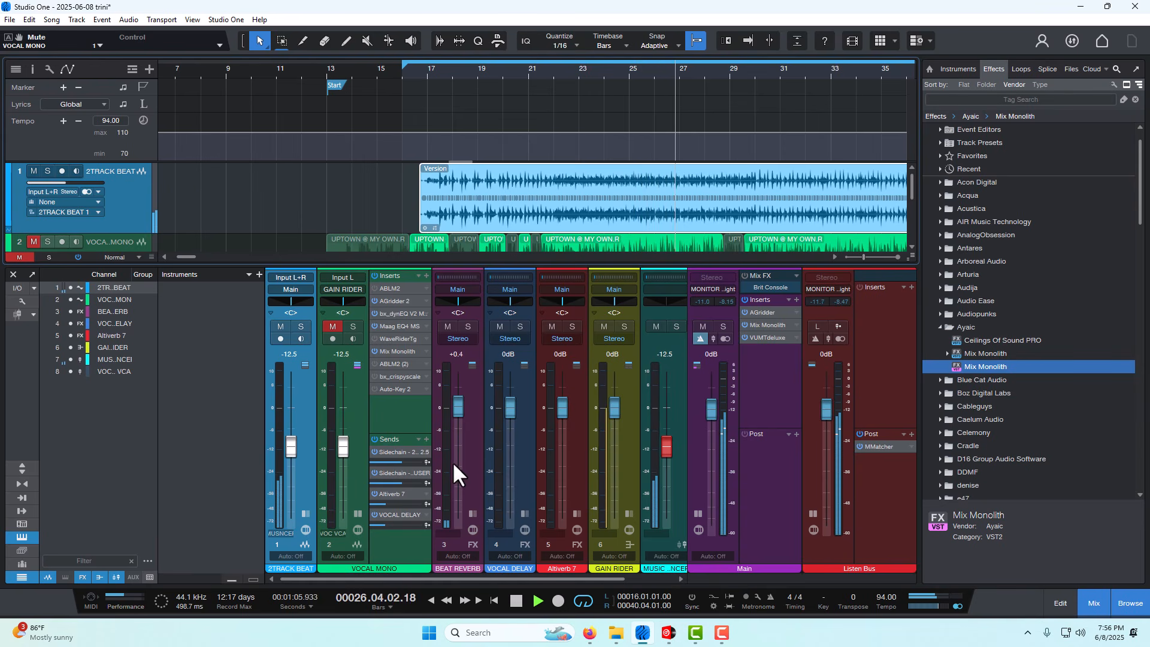
pyautogui.moveTo(594, 72); pyautogui.dragTo(596, 65)
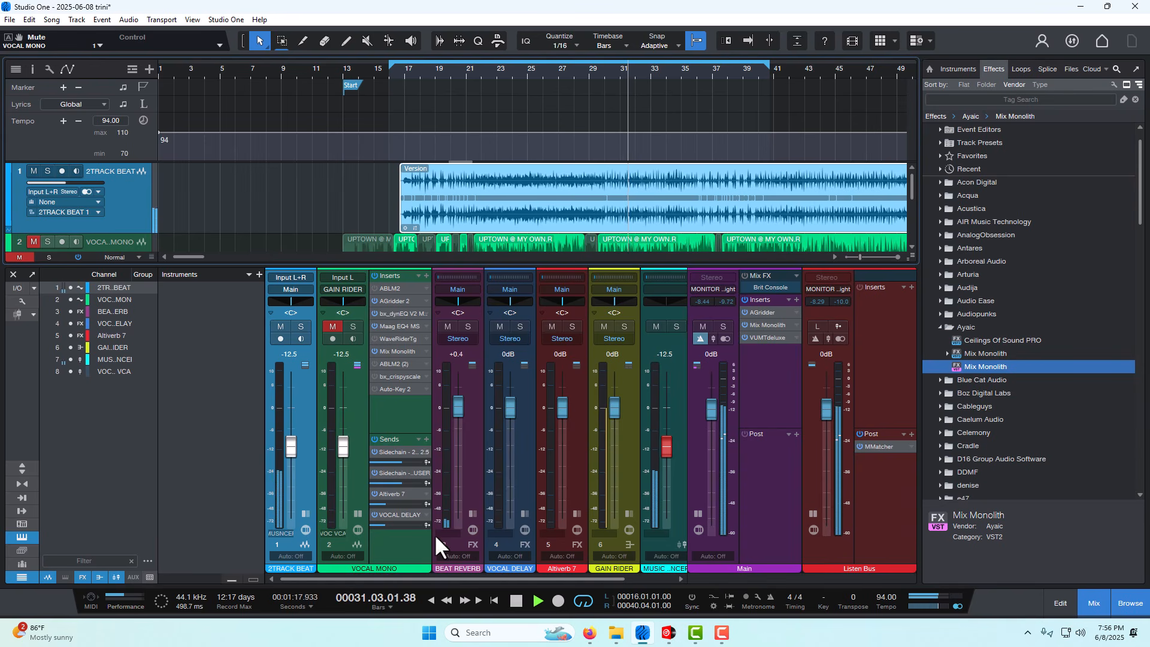
pyautogui.click(516, 601)
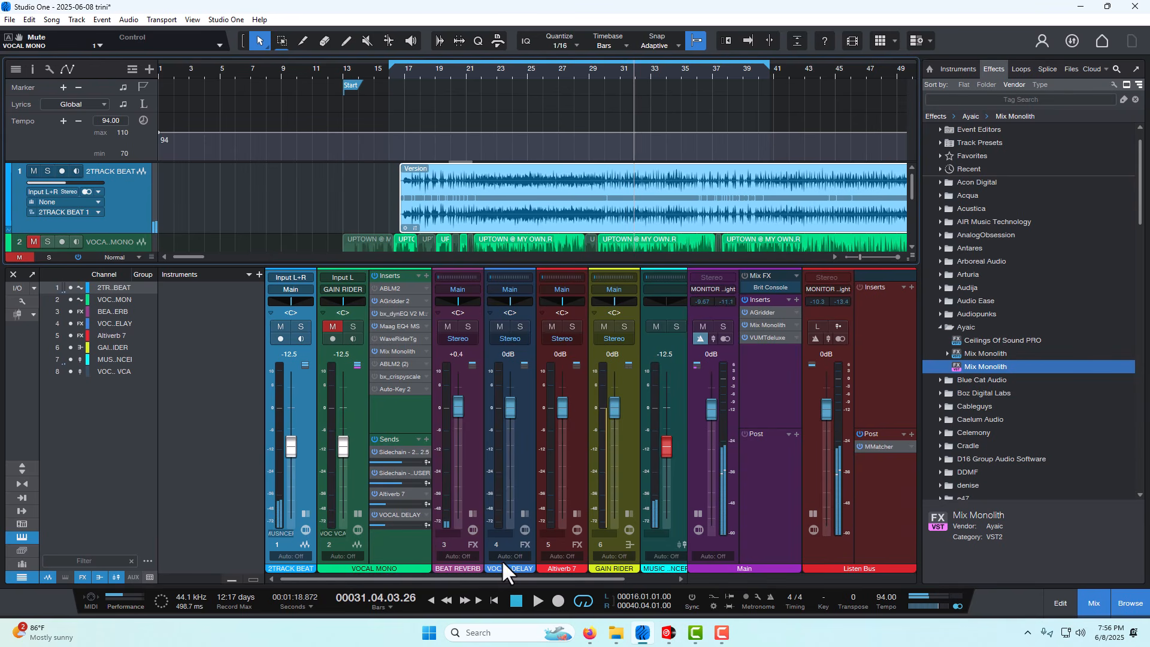
# - Mute the 2TRACK BEAT channel and unmute the VOCAL MONO channel
pyautogui.click(401, 72)
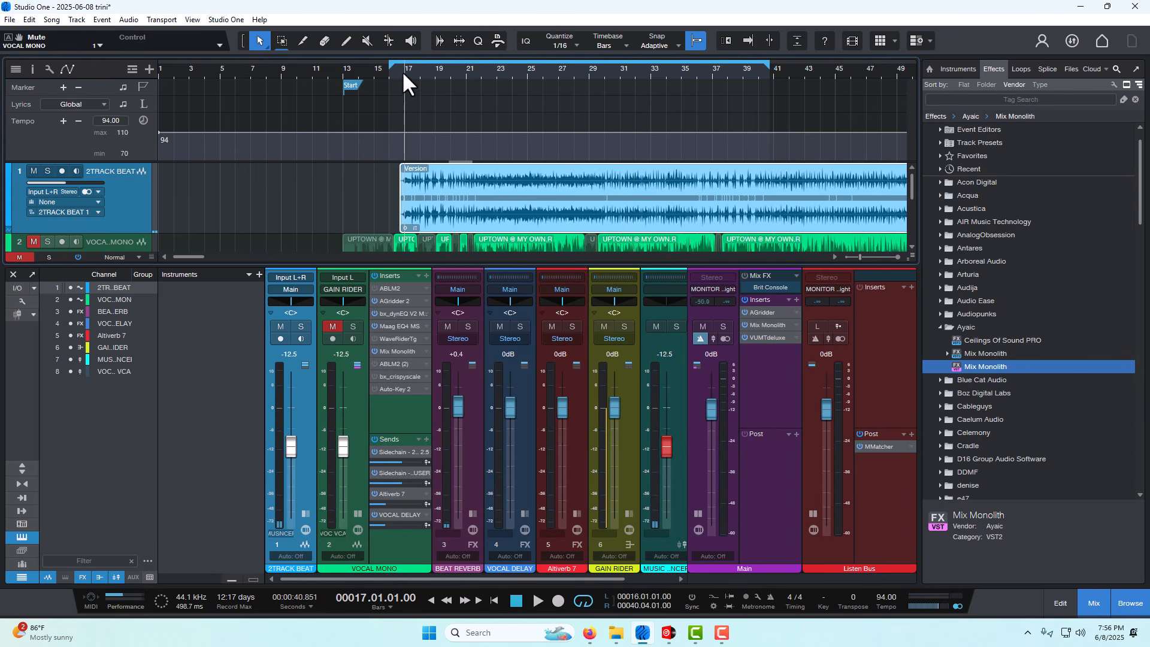
pyautogui.click(280, 326)
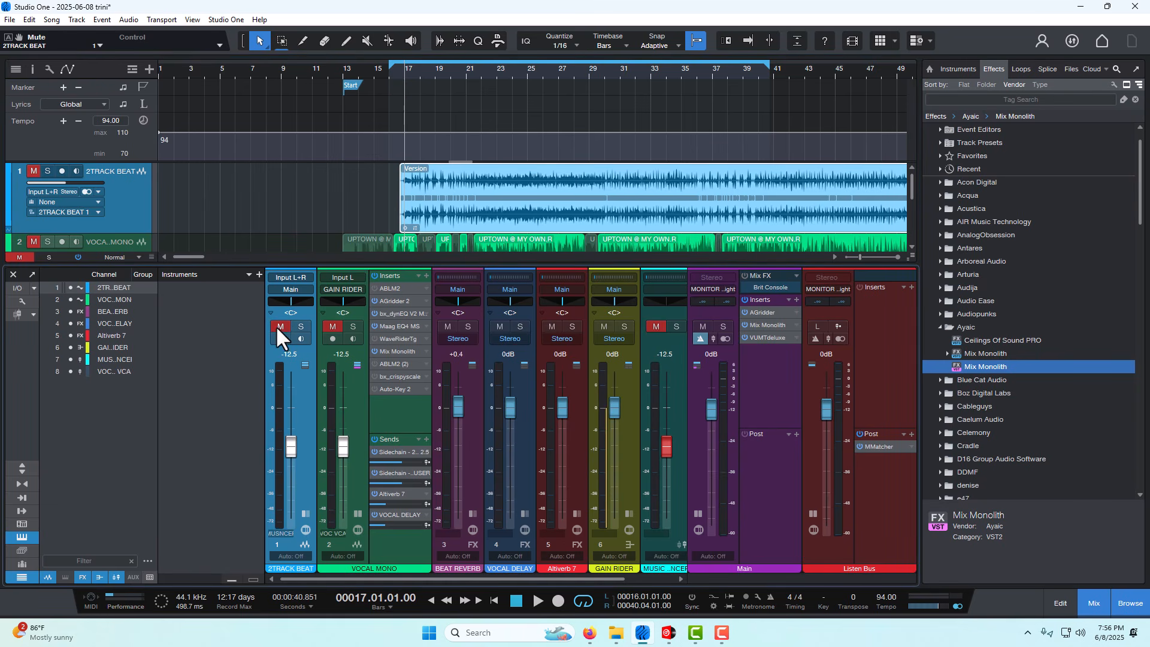
pyautogui.click(332, 327)
# - Play the vocal without the beat from bar 16 beat 3 to about bar 30, and stop playback
pyautogui.click(482, 71)
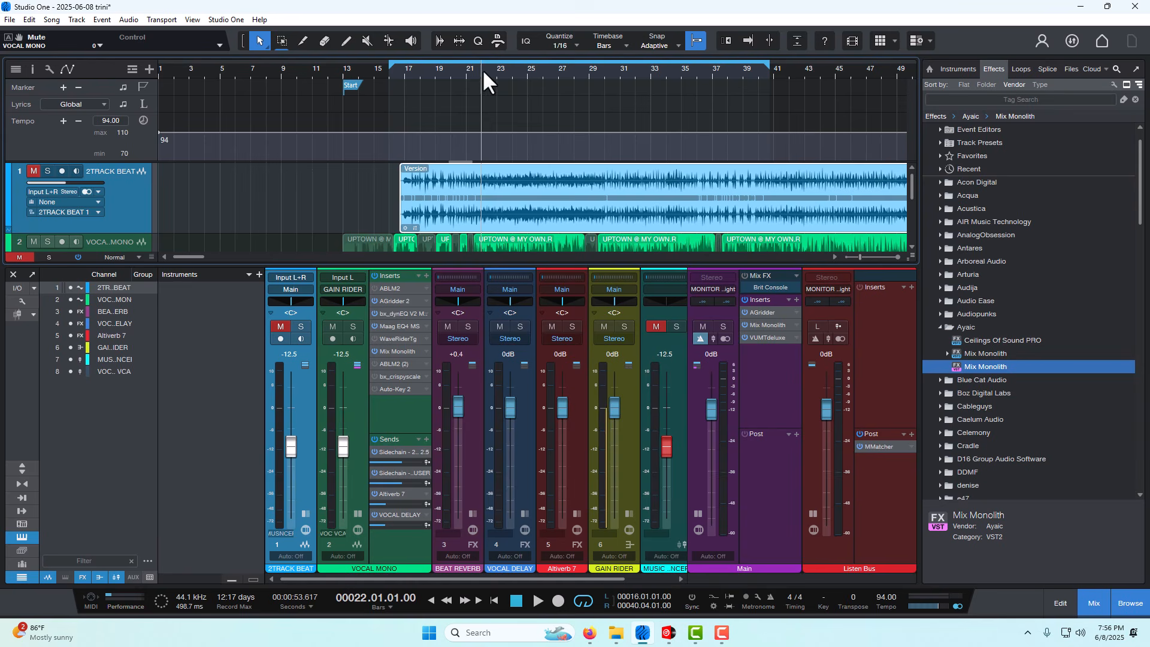
pyautogui.click(405, 69)
pyautogui.moveTo(391, 70); pyautogui.dragTo(399, 106)
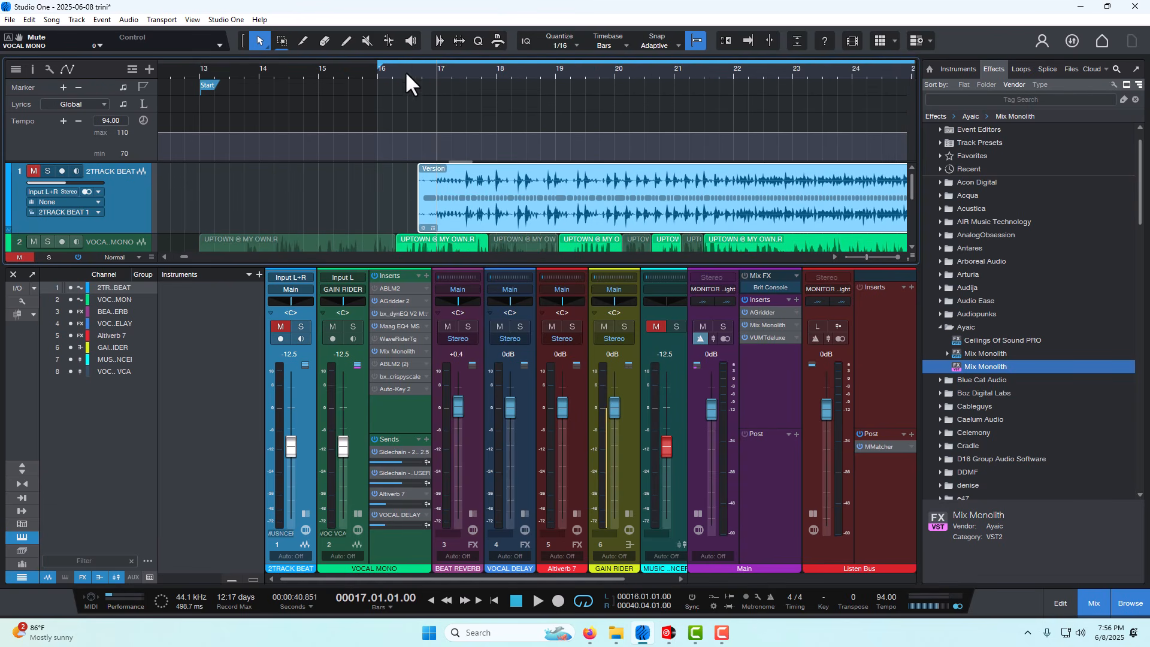
pyautogui.click(407, 72)
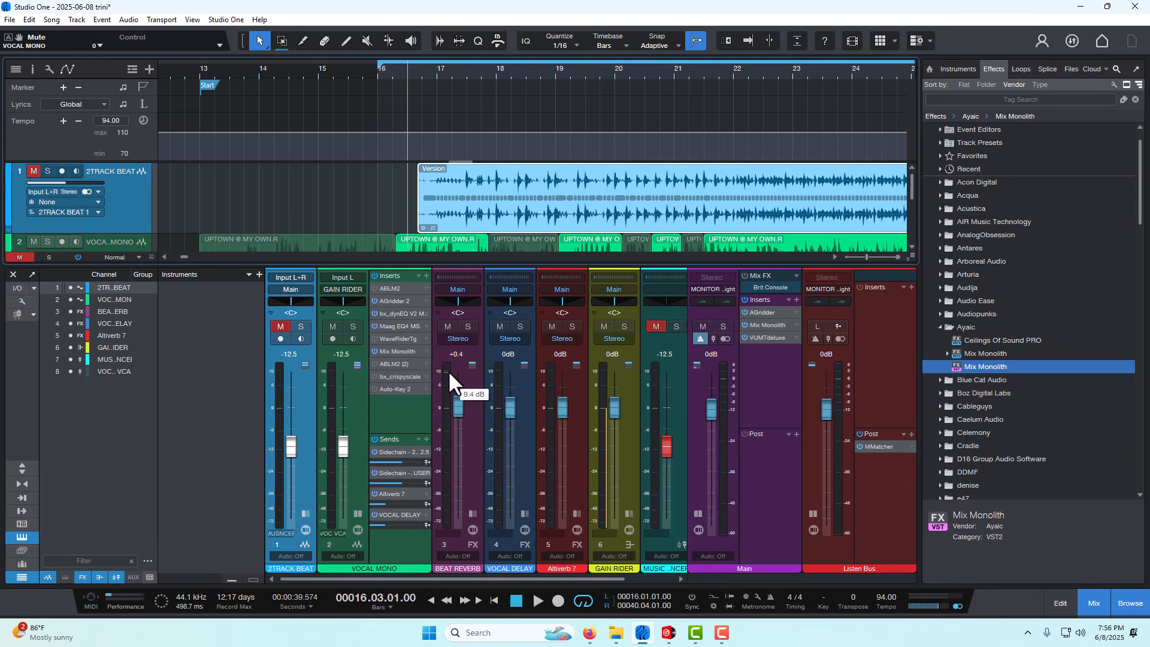
pyautogui.click(538, 602)
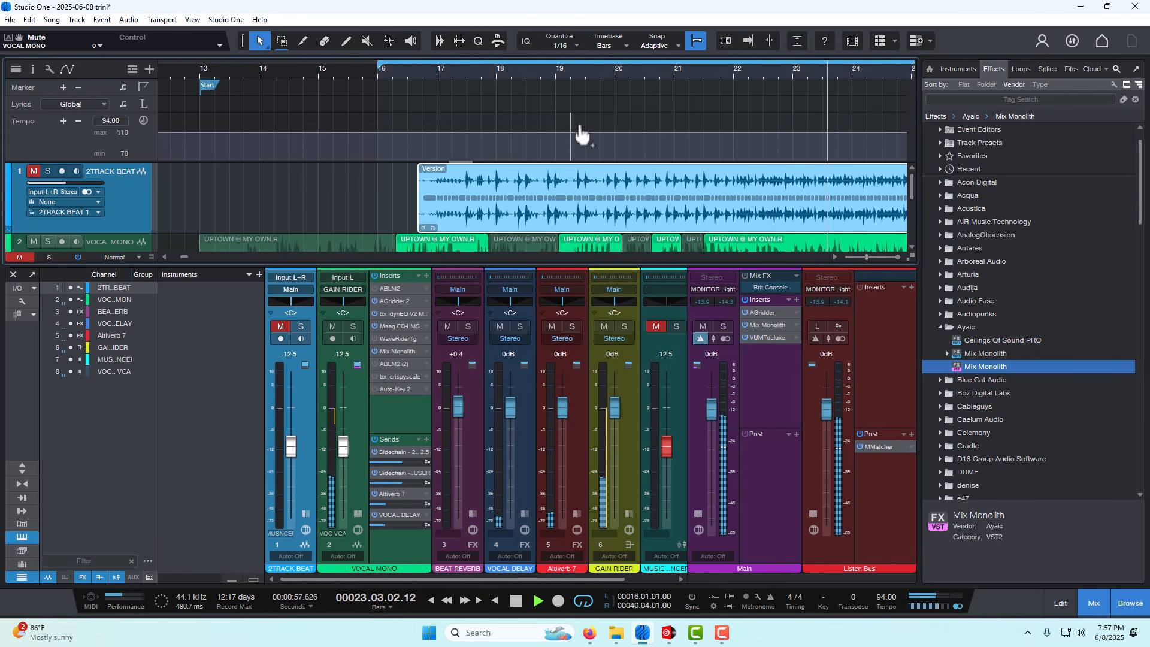
pyautogui.scroll(-1, 608, 72)
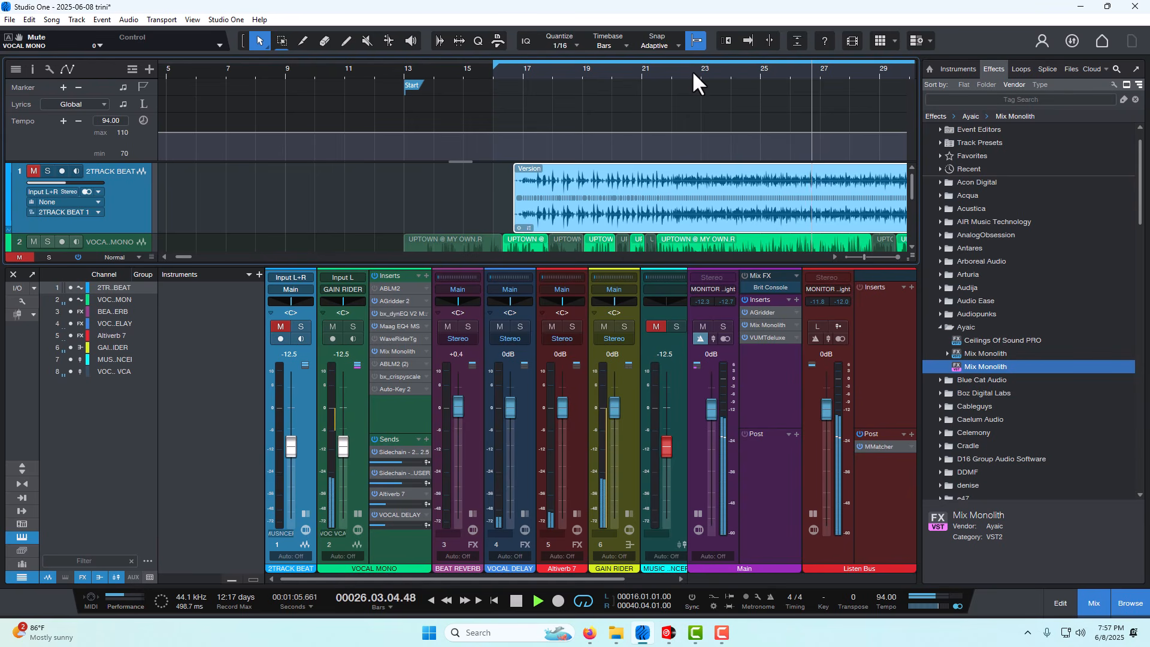
pyautogui.click(515, 601)
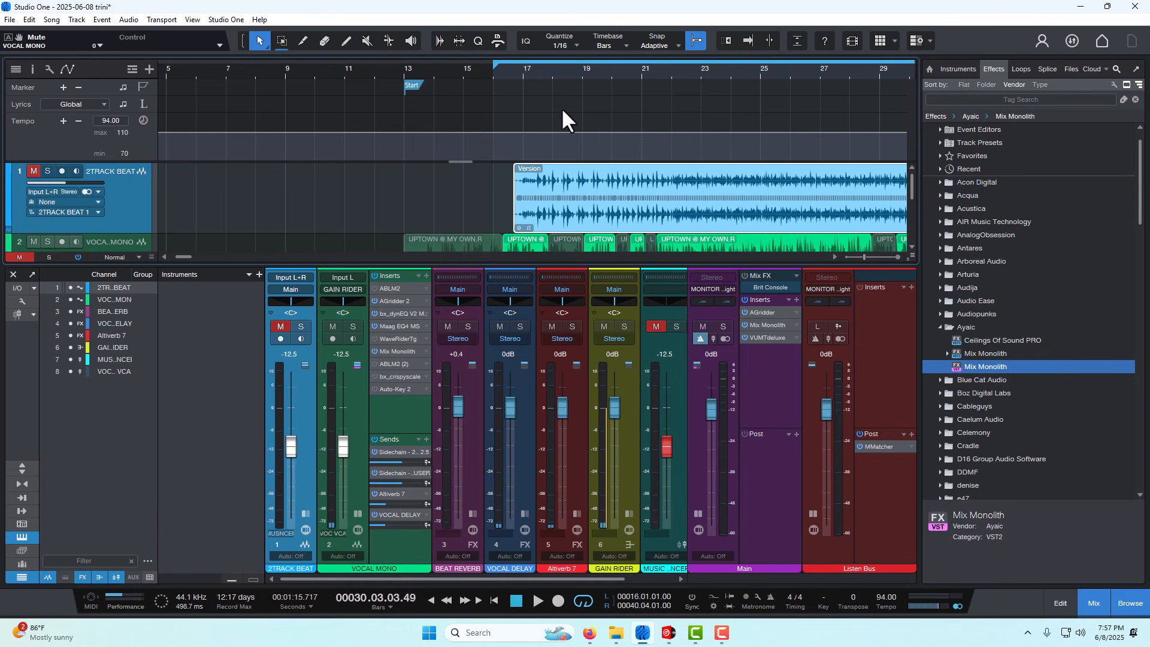
# - Unmute the 2TRACK BEAT channel and play beat and vocal together from bar 16 beat 4 to about bar 31
pyautogui.click(591, 71)
pyautogui.scroll(3, 594, 75)
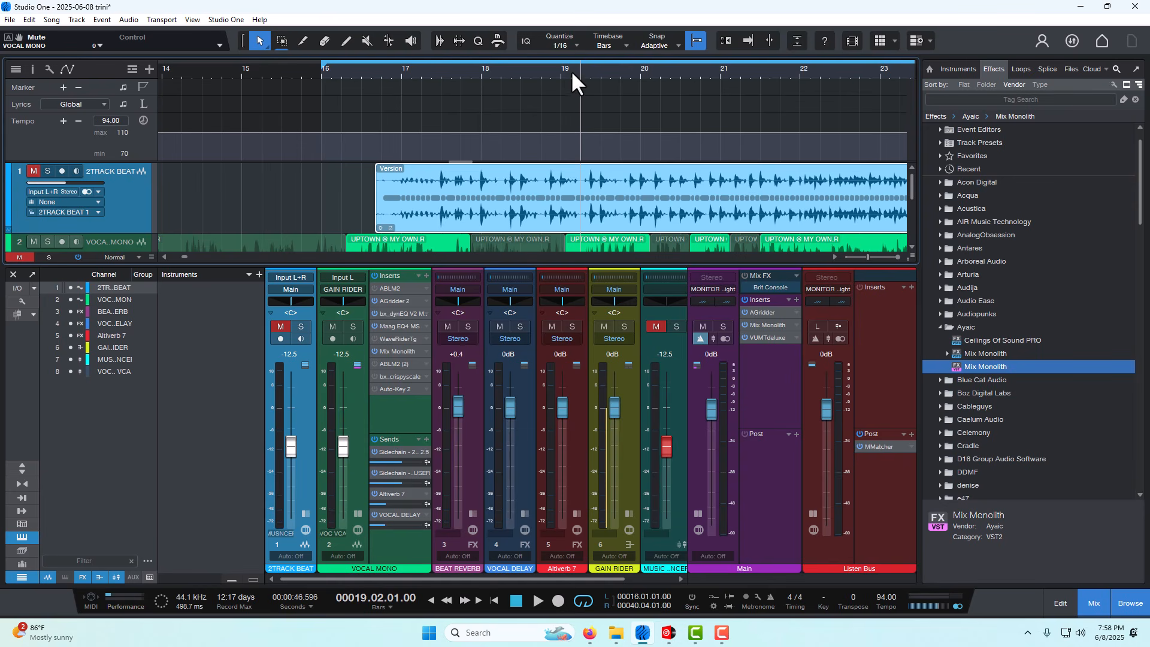
pyautogui.scroll(3, 572, 75)
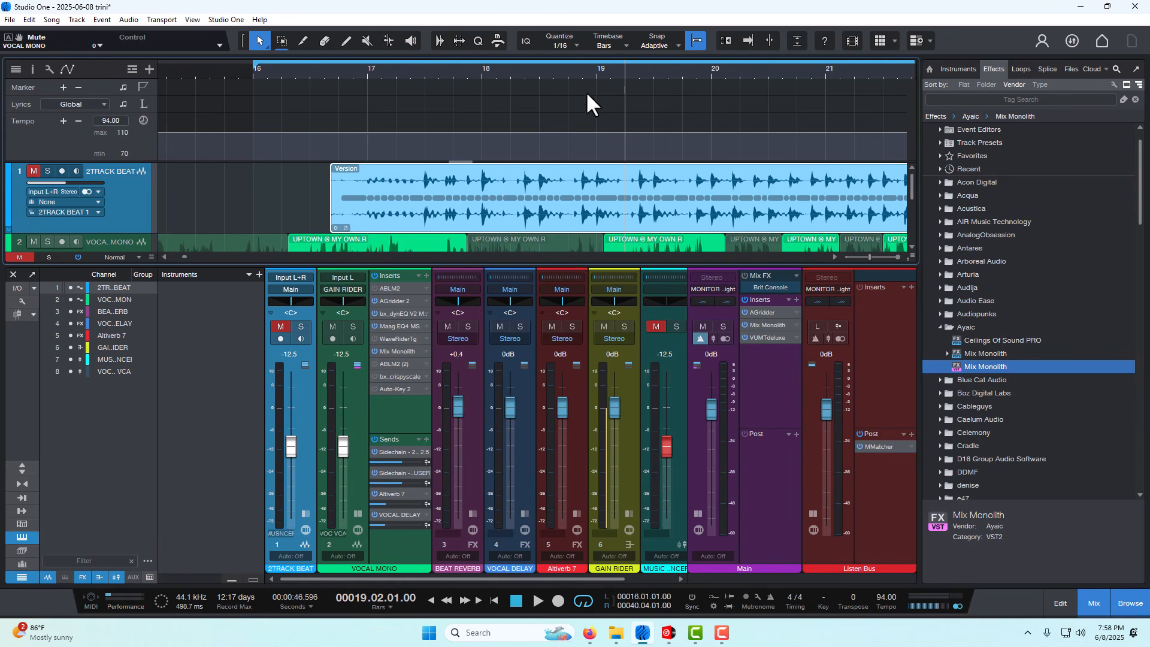
pyautogui.click(279, 327)
pyautogui.click(346, 81)
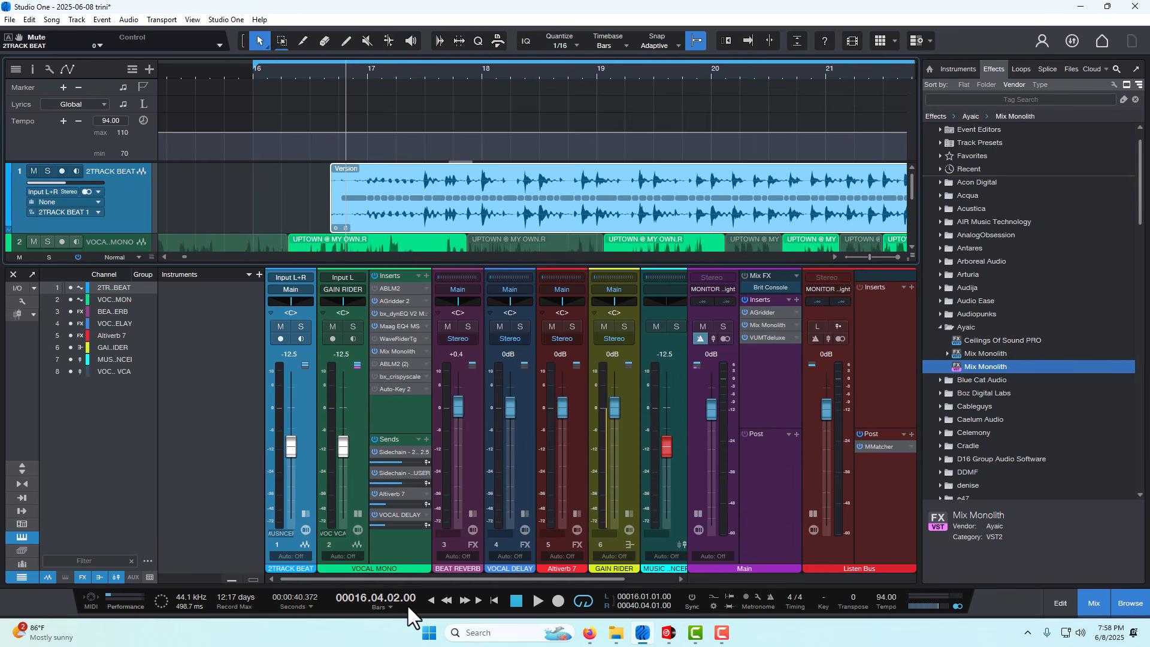
pyautogui.click(538, 604)
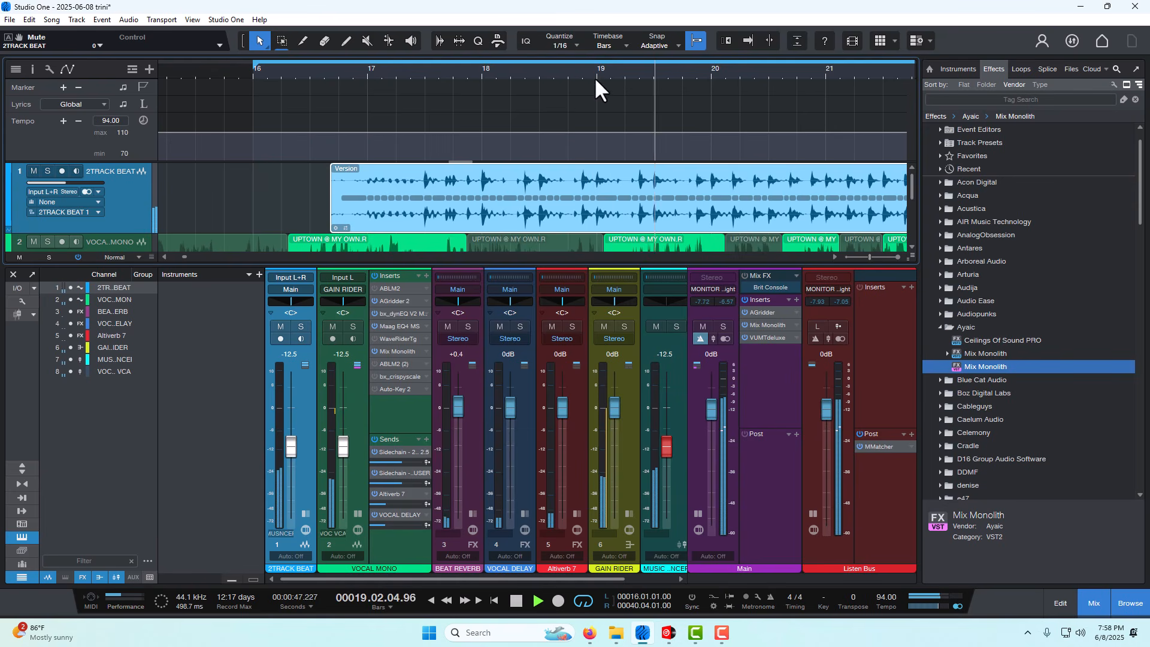
pyautogui.moveTo(594, 77); pyautogui.dragTo(586, 57)
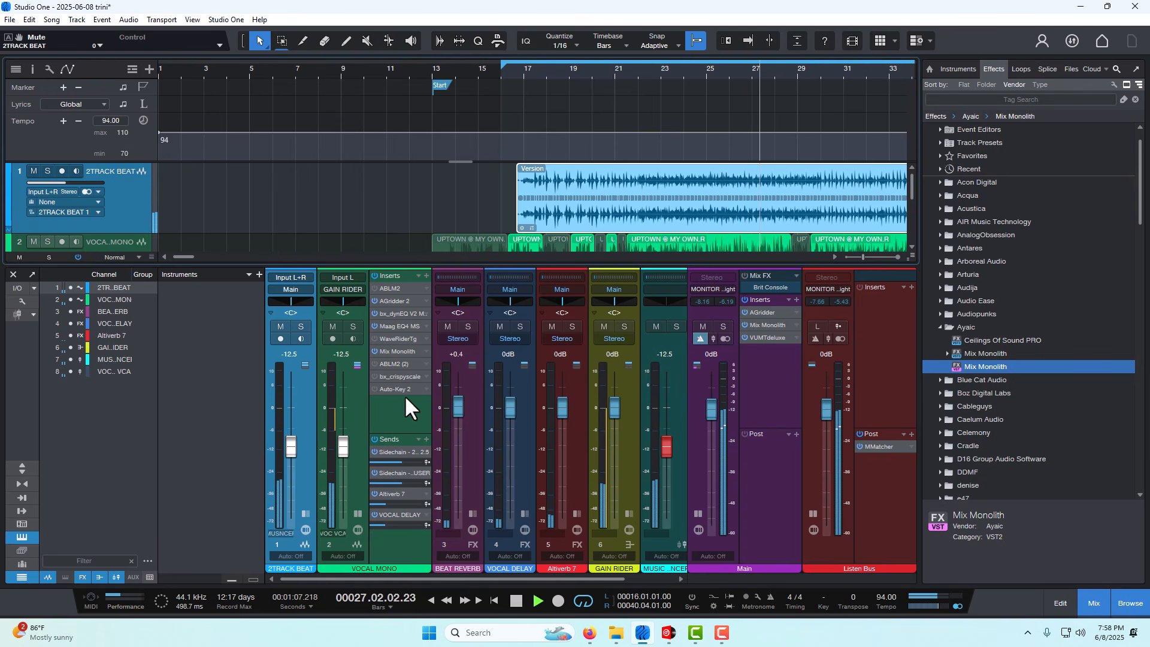
pyautogui.click(515, 601)
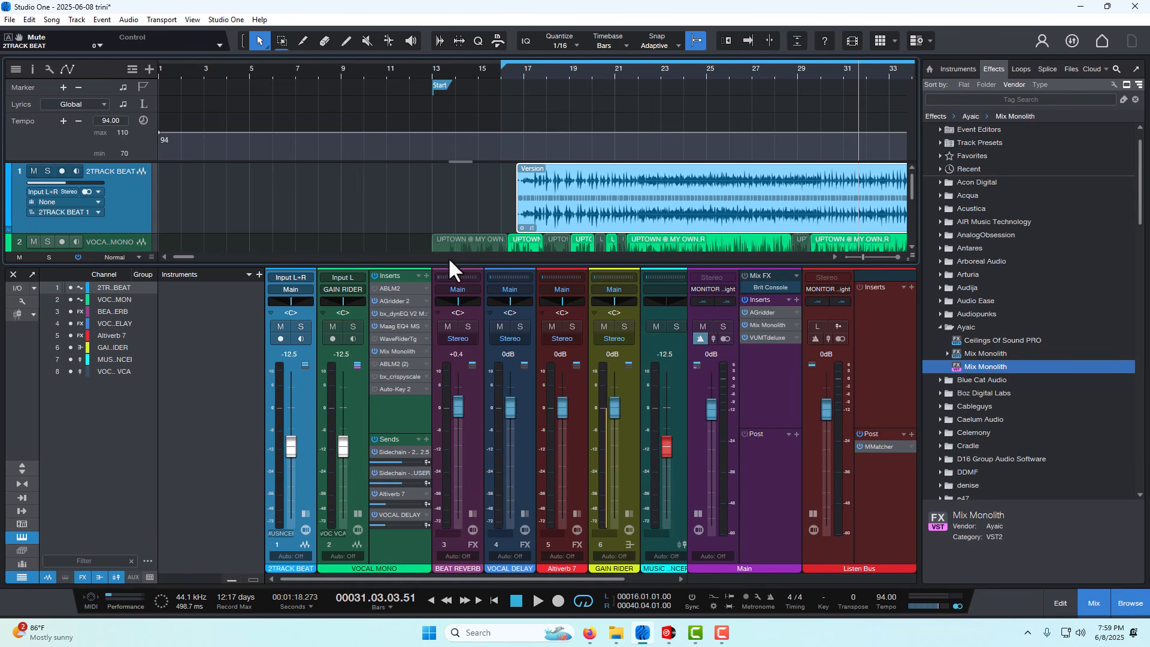
# - Open the AGridder 2 insert on VOCAL MONO and check BLACK GURUZL's meters while playing from about bar 21
pyautogui.rightClick(383, 301)
pyautogui.click(386, 314)
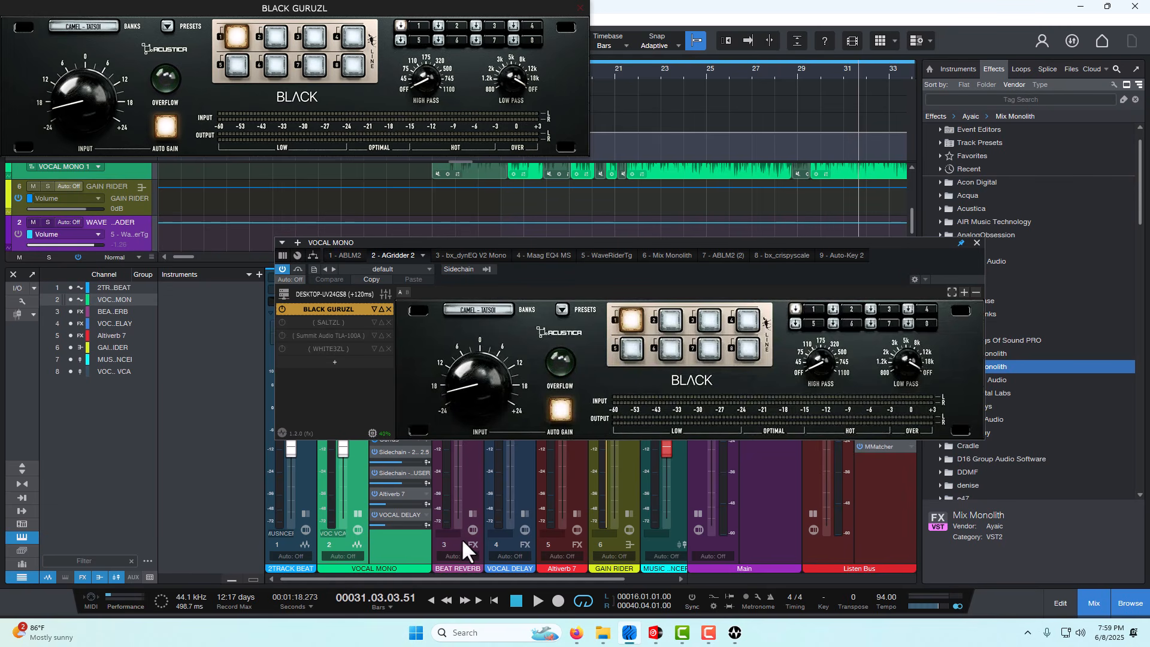
pyautogui.click(632, 73)
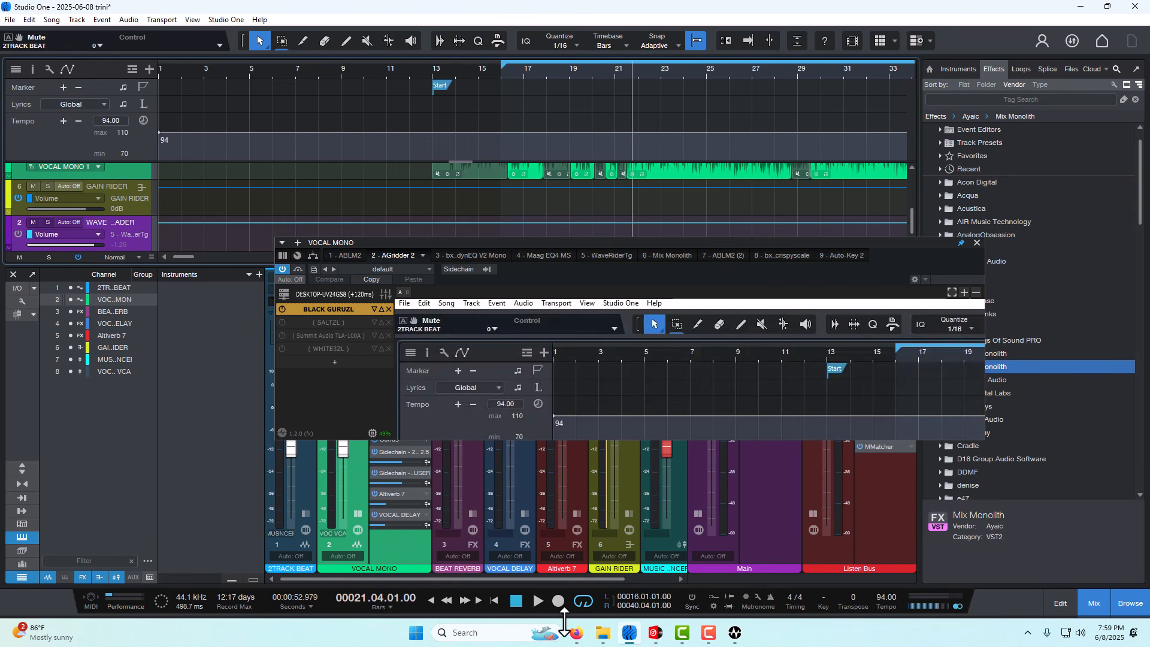
pyautogui.click(532, 602)
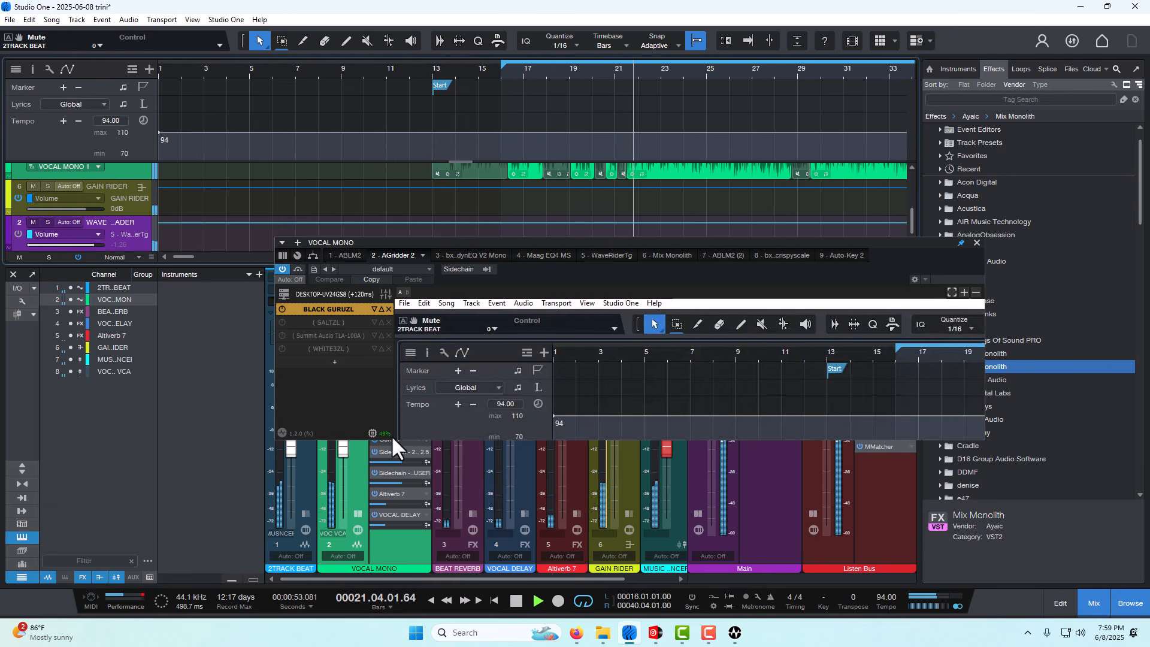
pyautogui.click(321, 308)
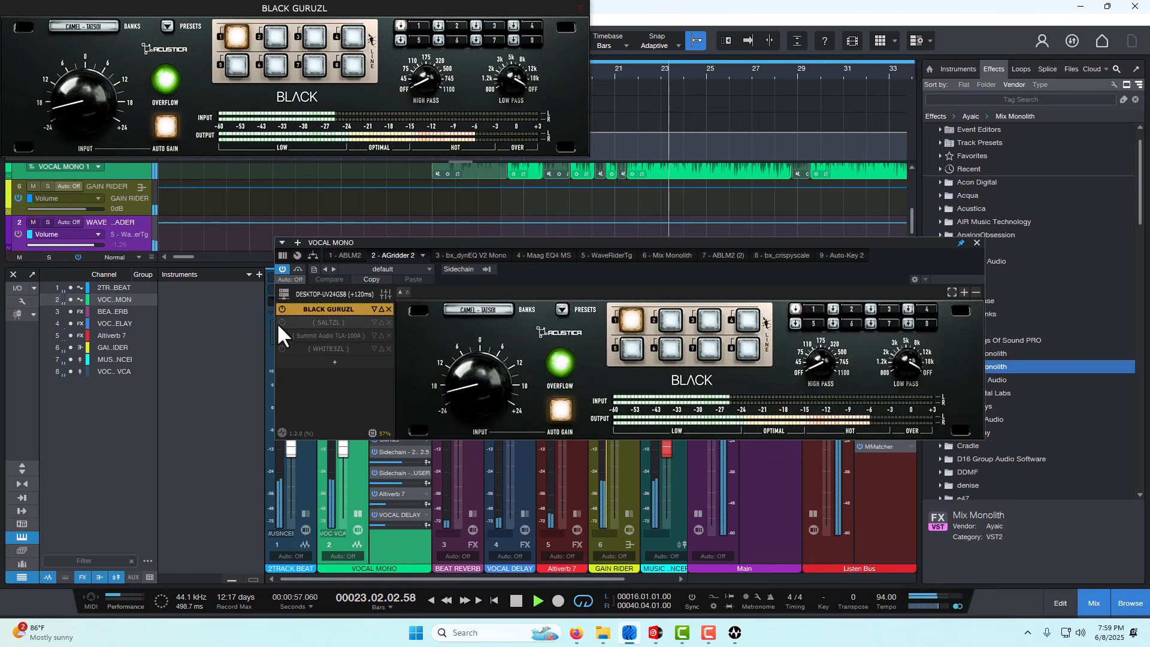
pyautogui.click(516, 600)
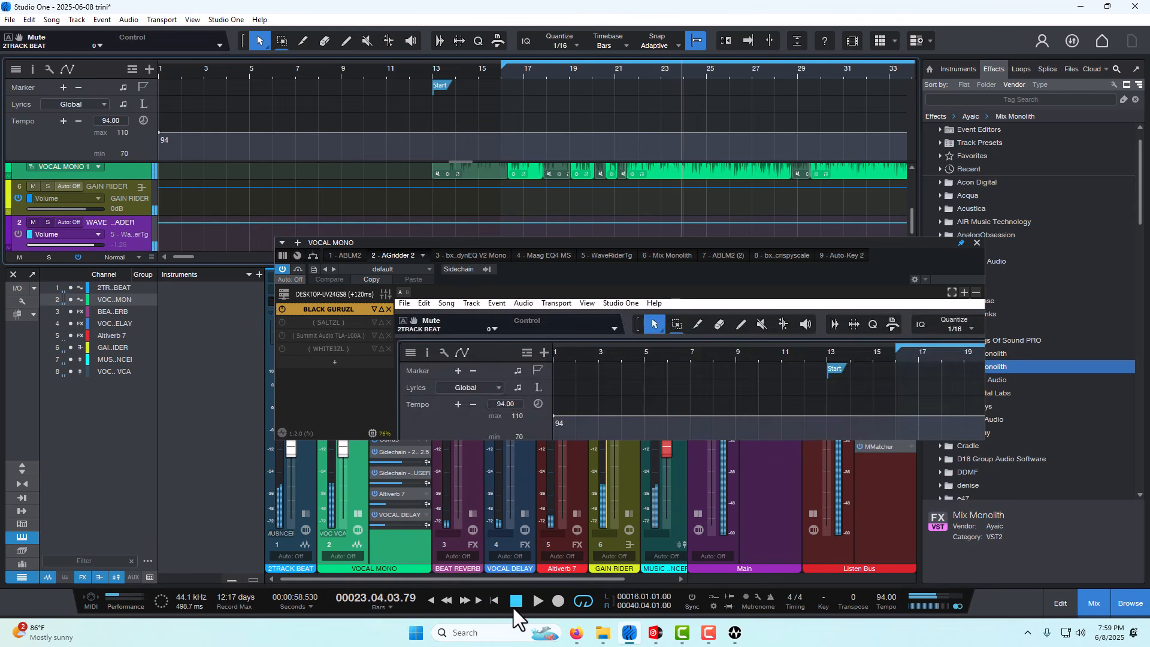
# - Enable SALTZL in AGridder 2, keep its low-shelf type at LS Sand and set the low-shelf frequency to 415 Hz
pyautogui.click(277, 324)
pyautogui.click(281, 322)
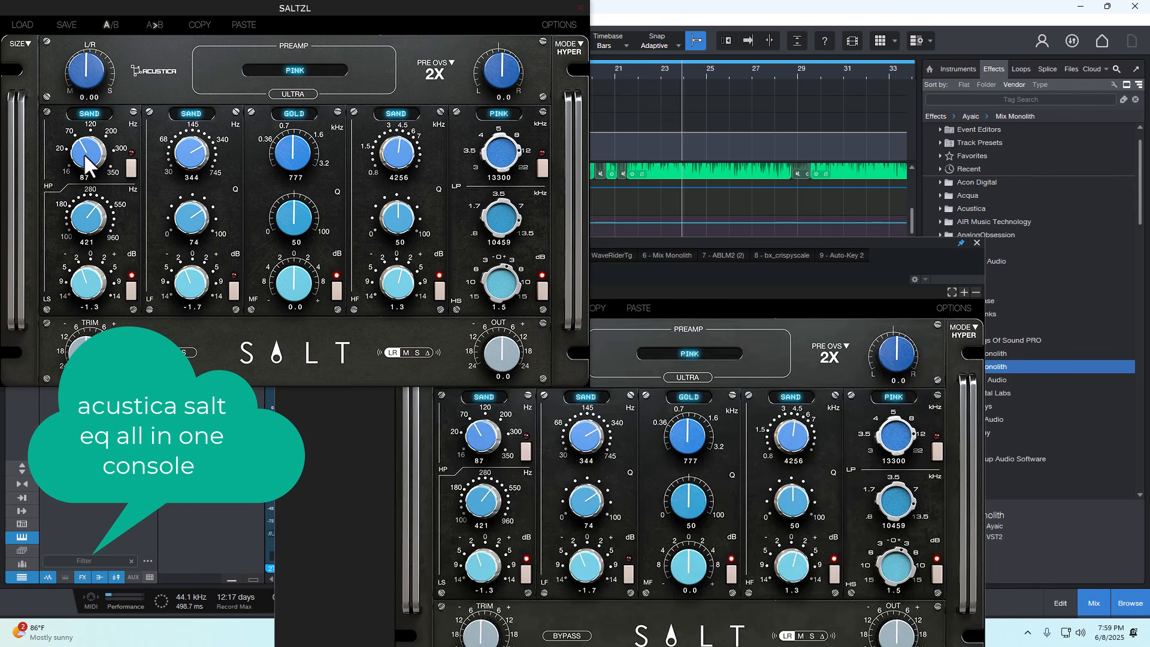
pyautogui.click(90, 115)
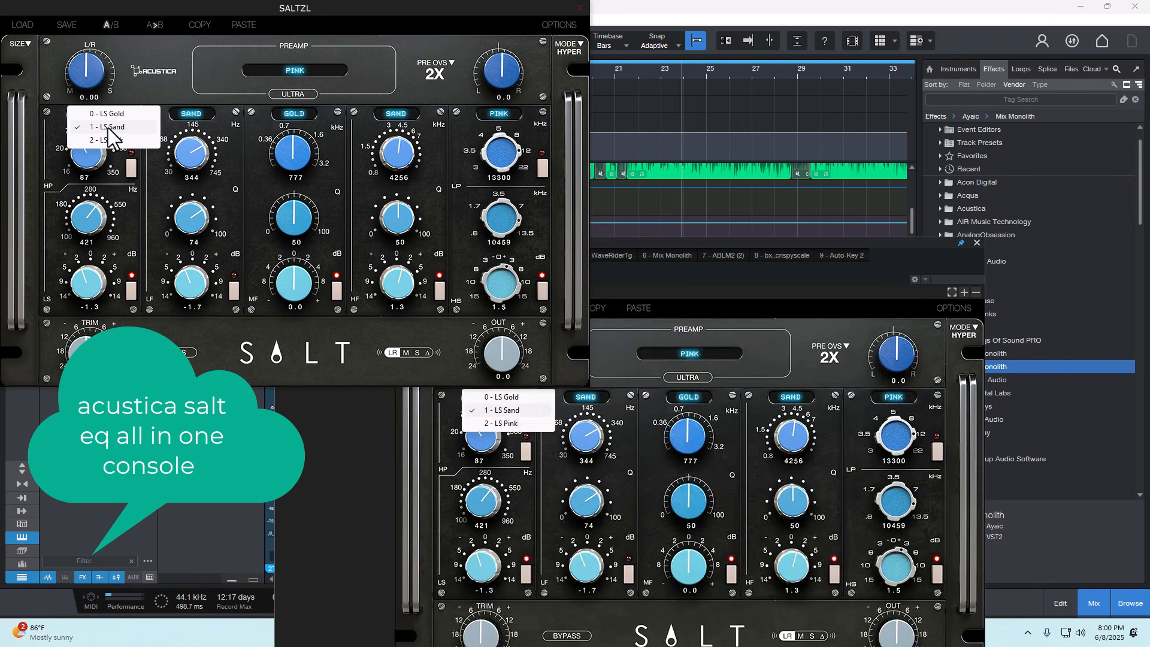
pyautogui.click(107, 125)
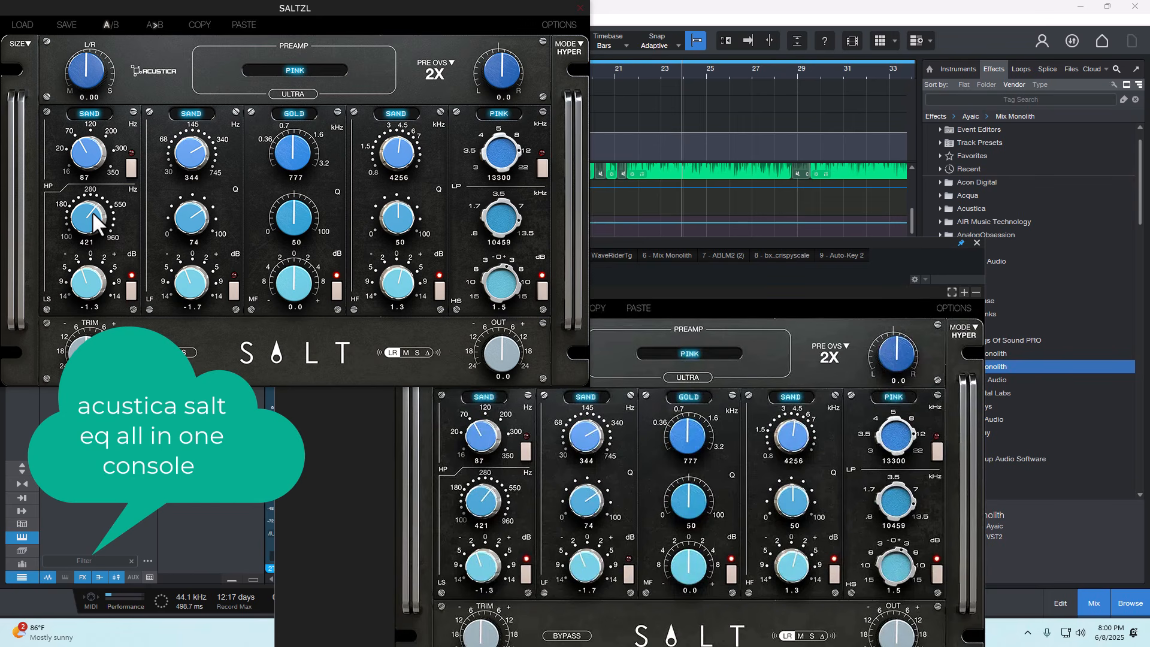
pyautogui.scroll(-2, 88, 217)
pyautogui.click(338, 290)
pyautogui.click(848, 269)
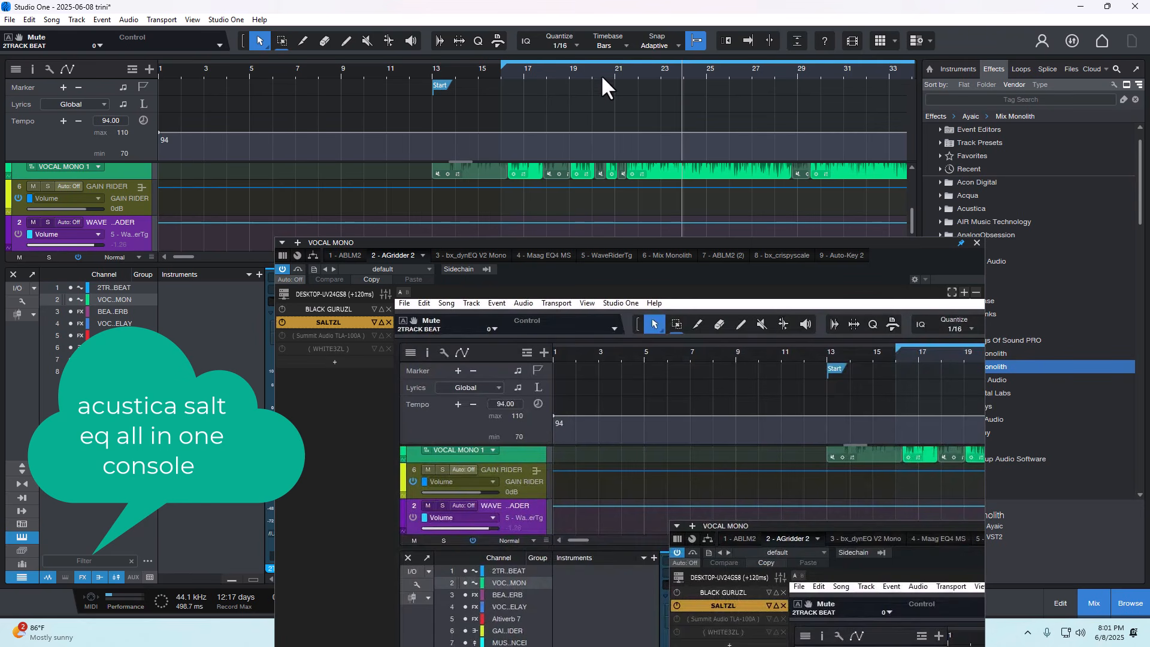
# - Play from about bar 21 with the plug-in window moved clear, comparing the vocal with SALTZL enabled and bypassed
pyautogui.click(628, 64)
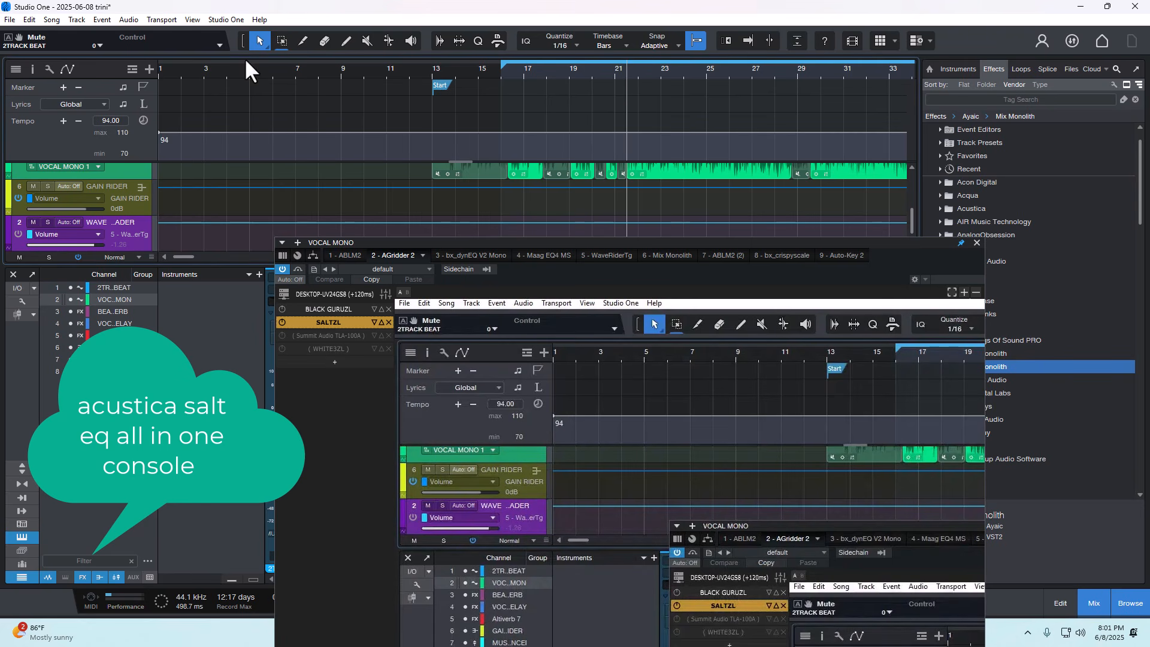
pyautogui.moveTo(674, 279); pyautogui.dragTo(763, 122)
pyautogui.click(540, 598)
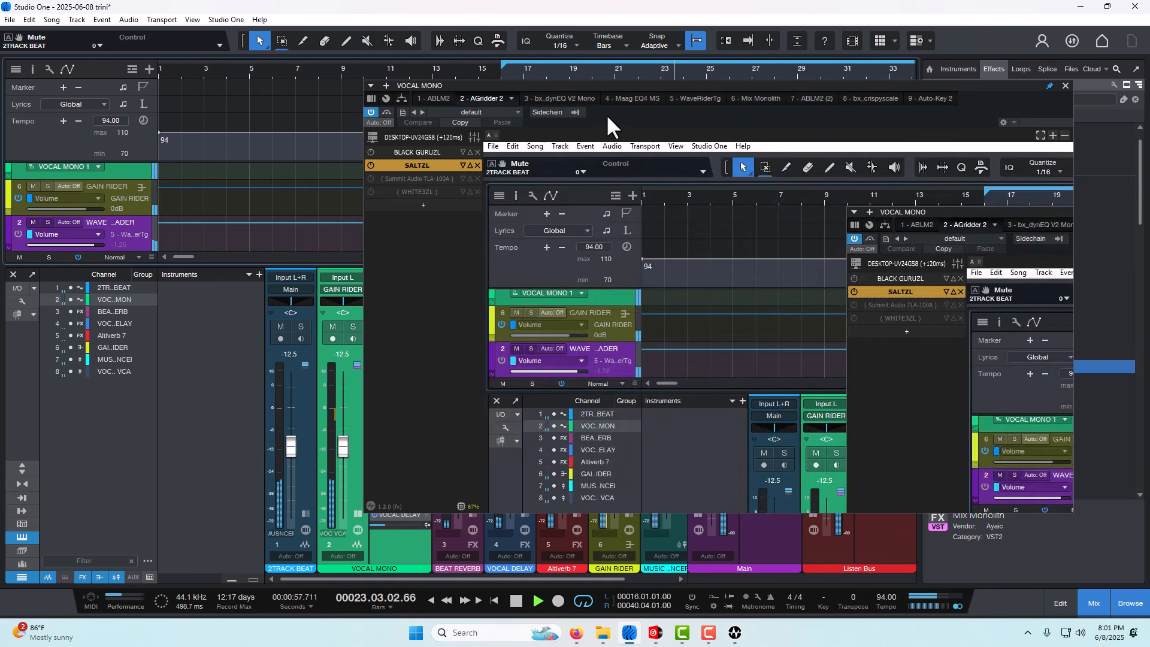
pyautogui.moveTo(613, 116); pyautogui.dragTo(546, 194)
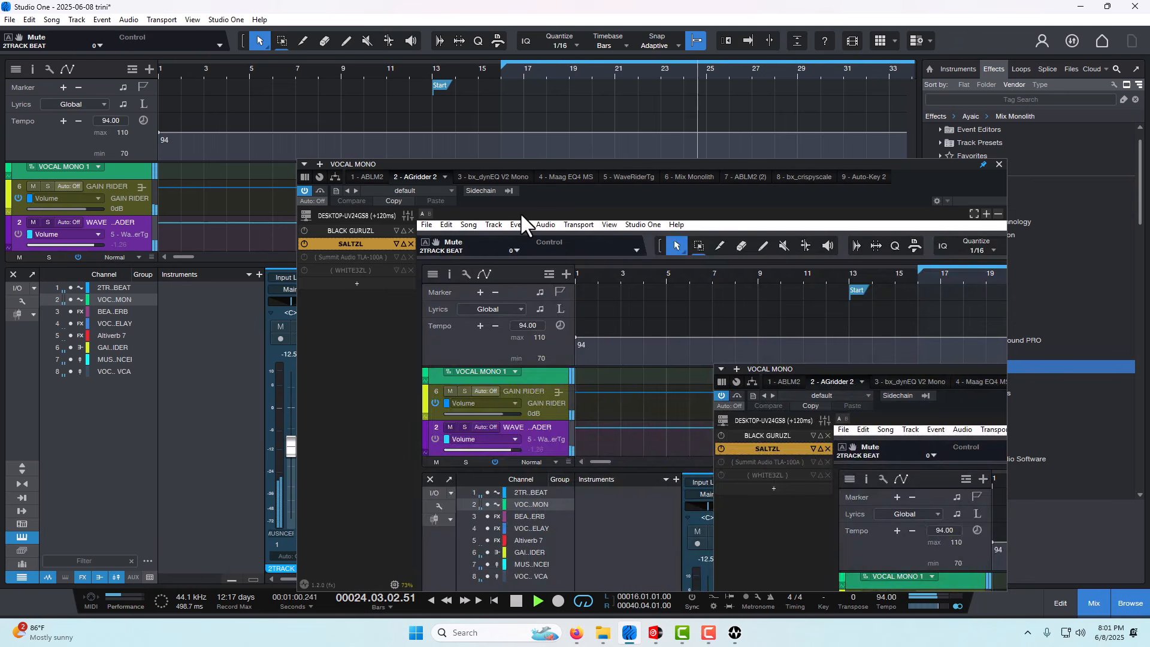
pyautogui.click(300, 240)
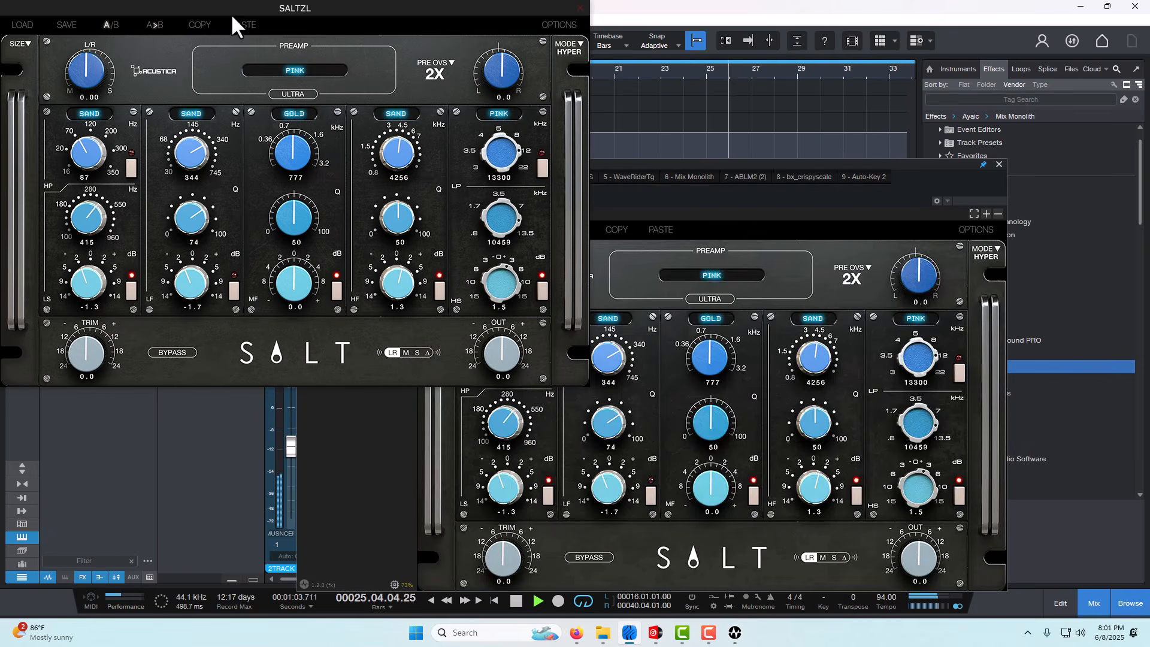
pyautogui.click(632, 193)
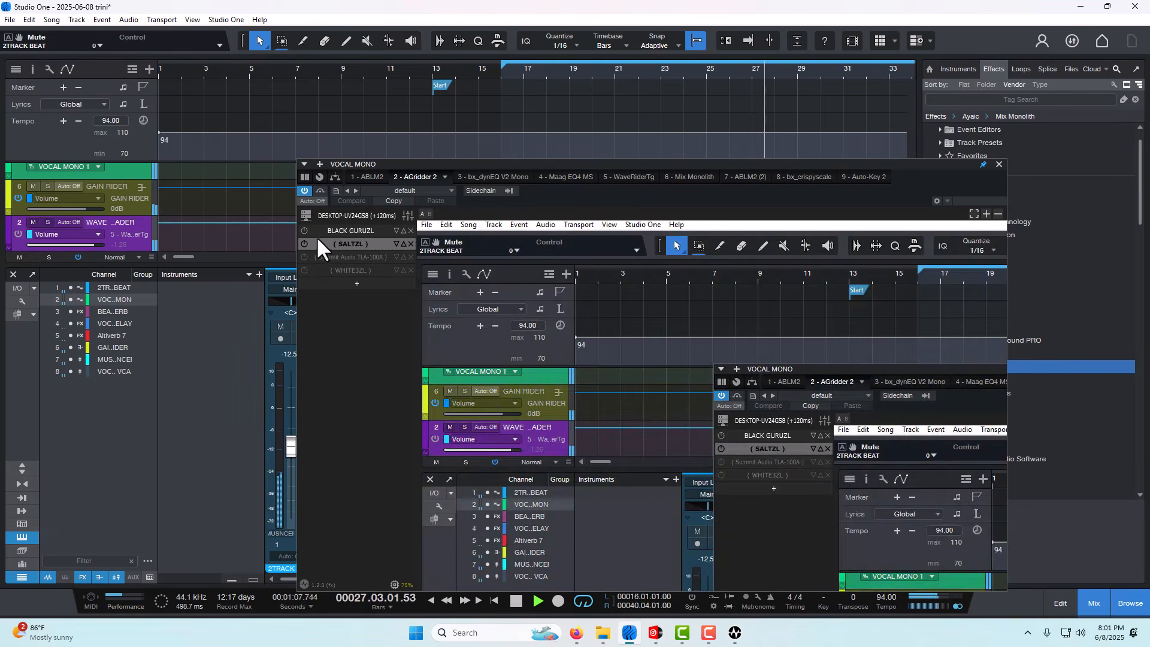
pyautogui.click(300, 240)
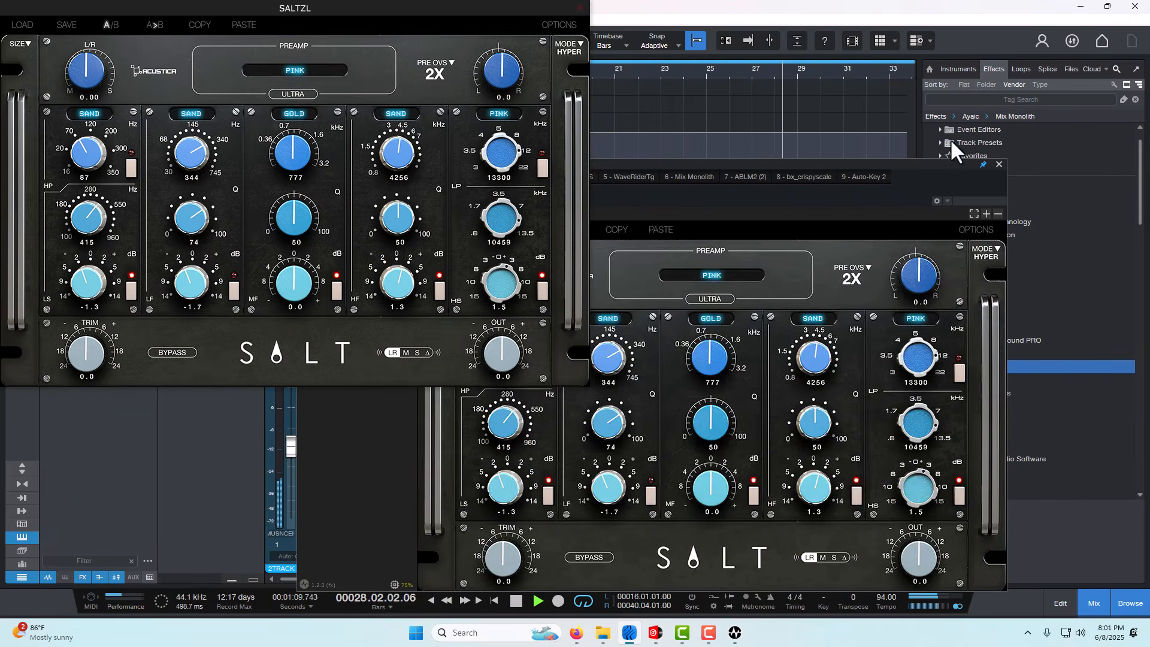
# - Compare the vocal with SALTZL enabled and bypassed during playback from about bar 28, stopping near bar 38 with SALTZL enabled
pyautogui.click(837, 195)
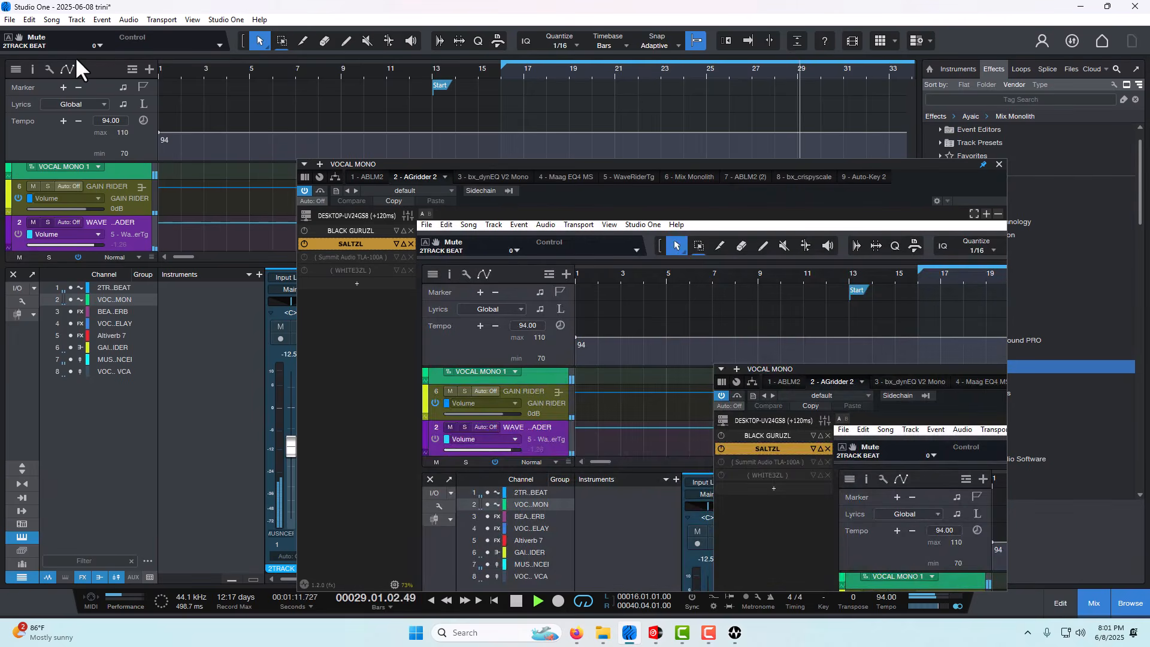
pyautogui.click(303, 240)
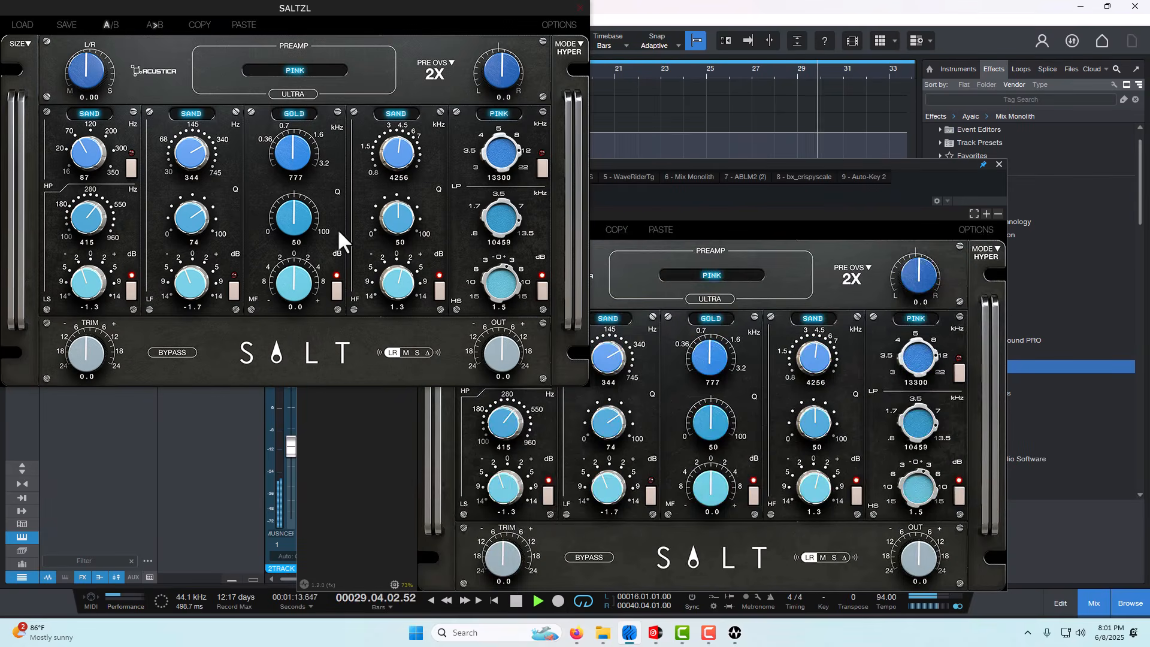
pyautogui.click(742, 195)
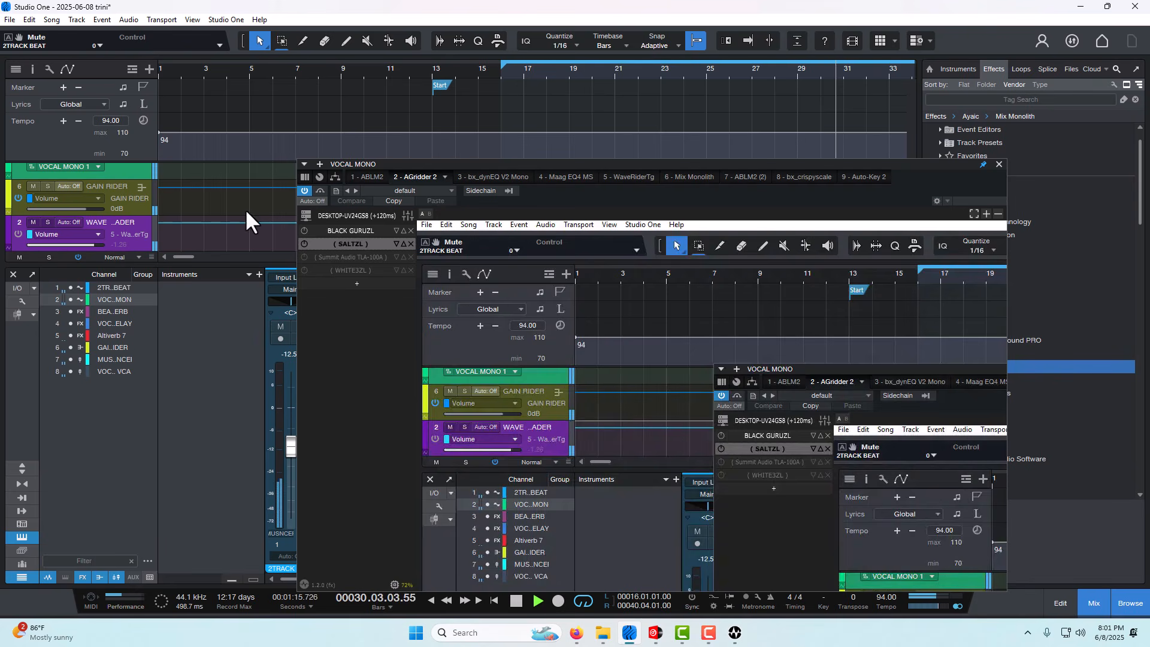
pyautogui.click(299, 243)
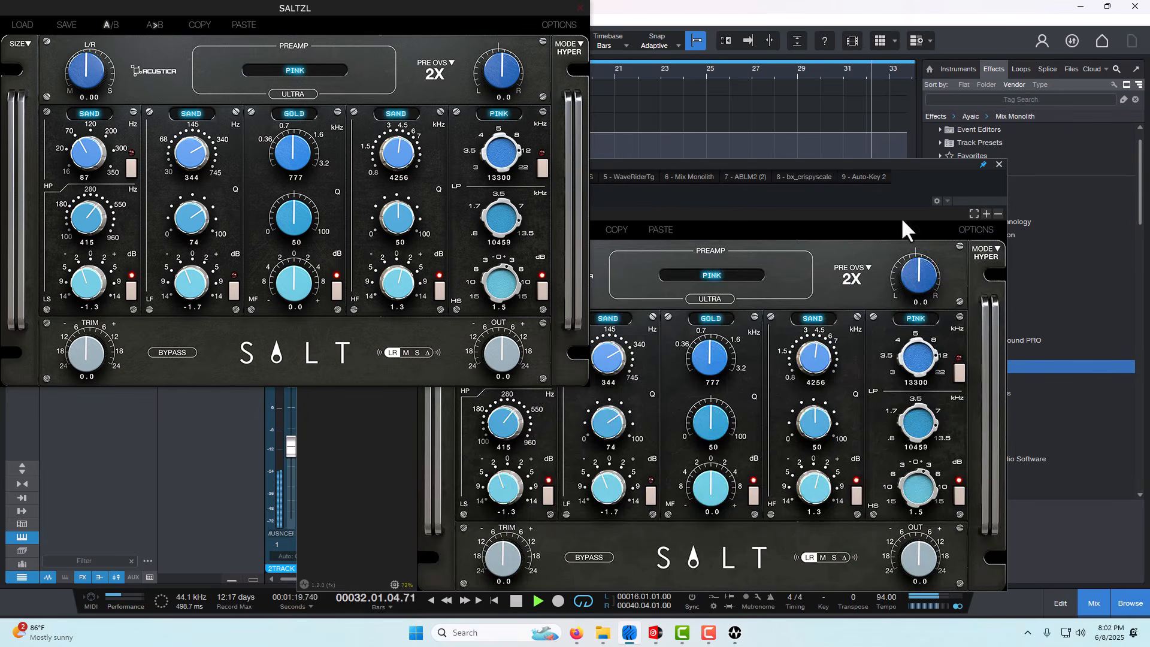
pyautogui.click(705, 197)
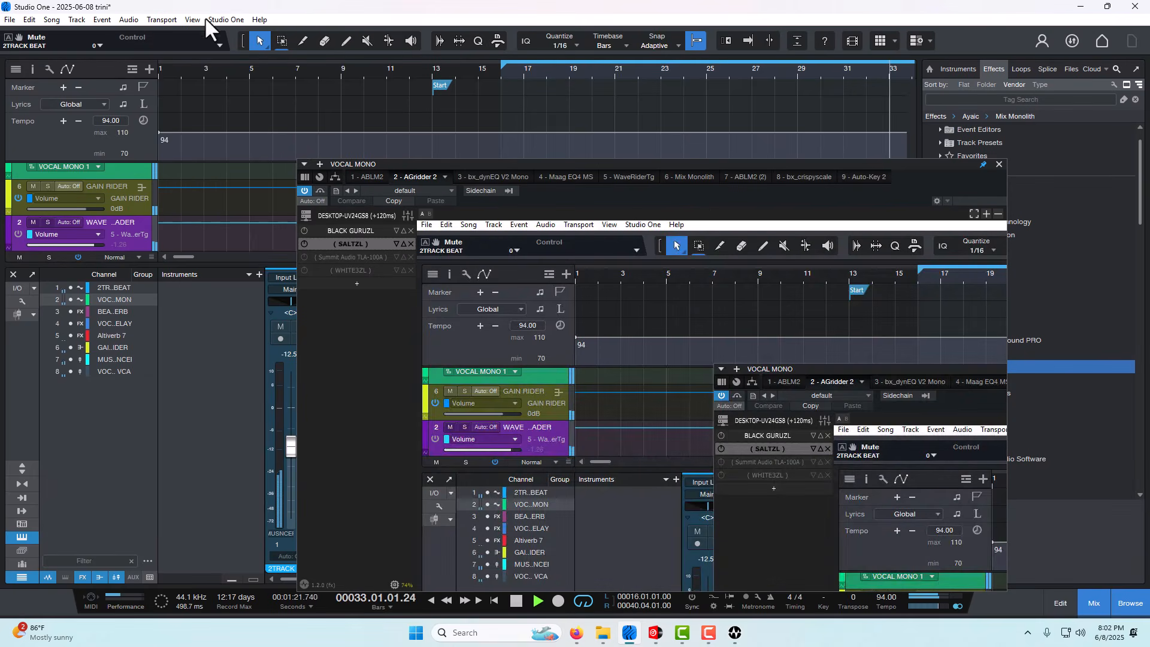
pyautogui.click(297, 242)
pyautogui.click(752, 197)
pyautogui.click(300, 240)
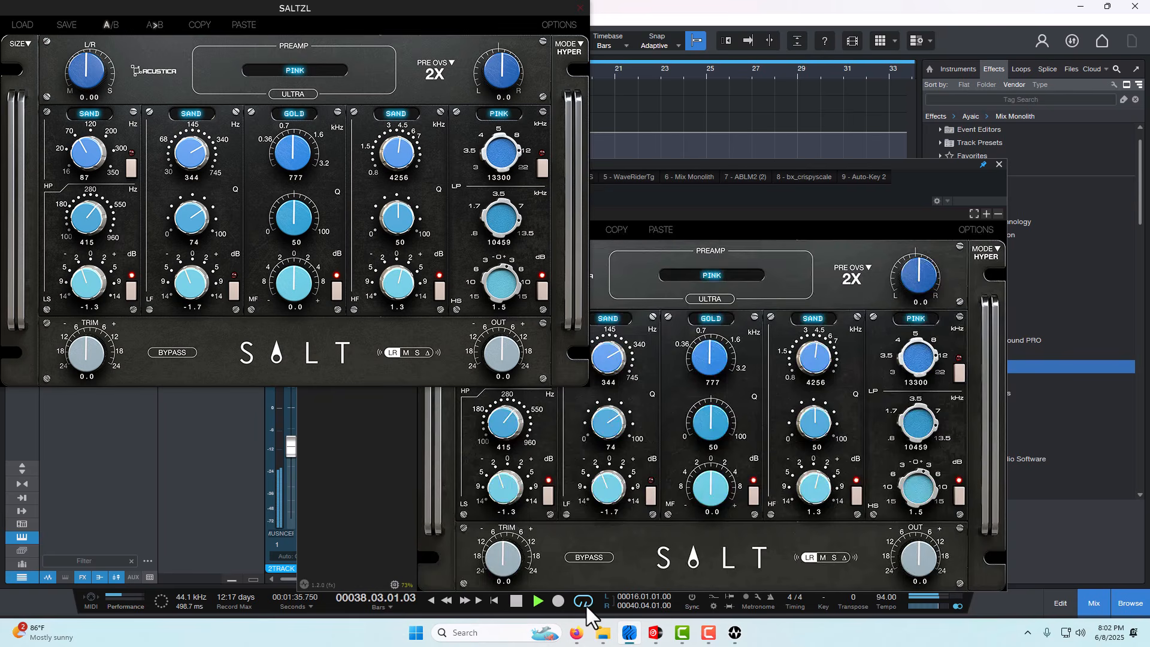
pyautogui.click(515, 600)
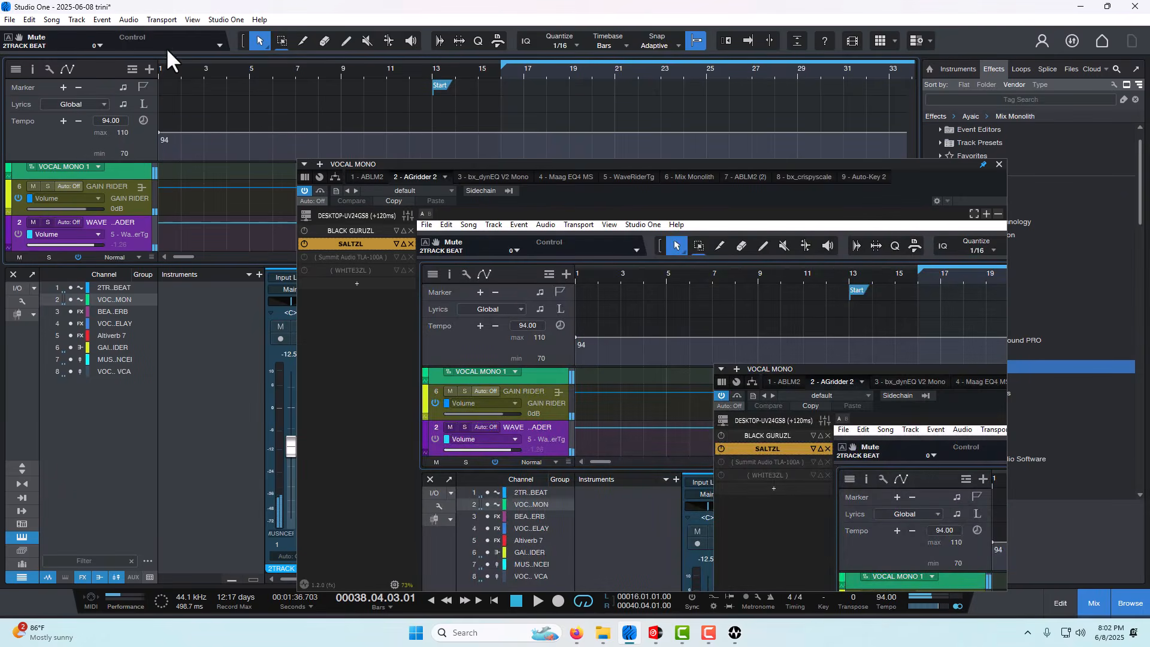
# - Enable Summit Audio TLA-100A in AGridder 2 and bypass SALTZL
pyautogui.click(303, 243)
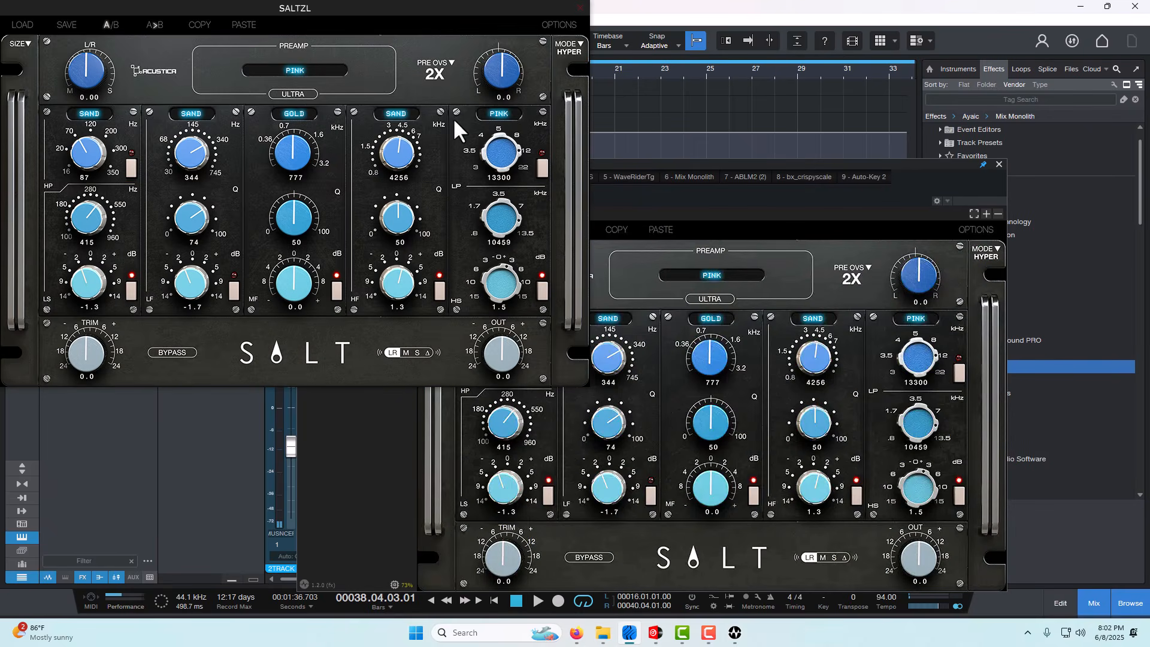
pyautogui.click(884, 195)
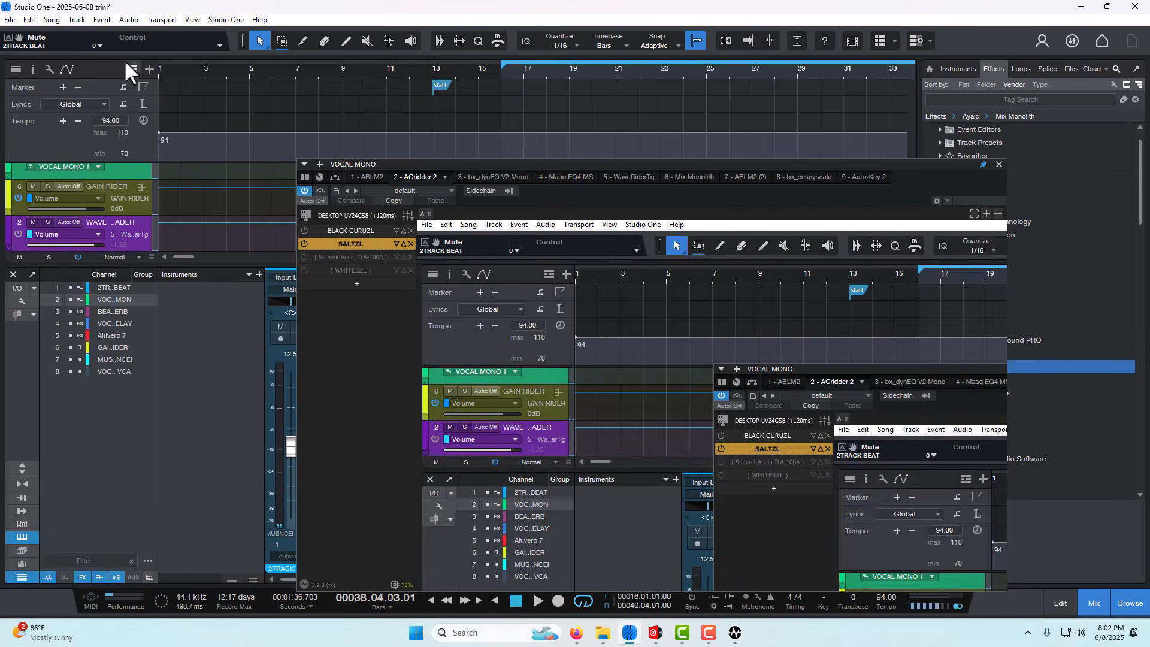
pyautogui.click(301, 254)
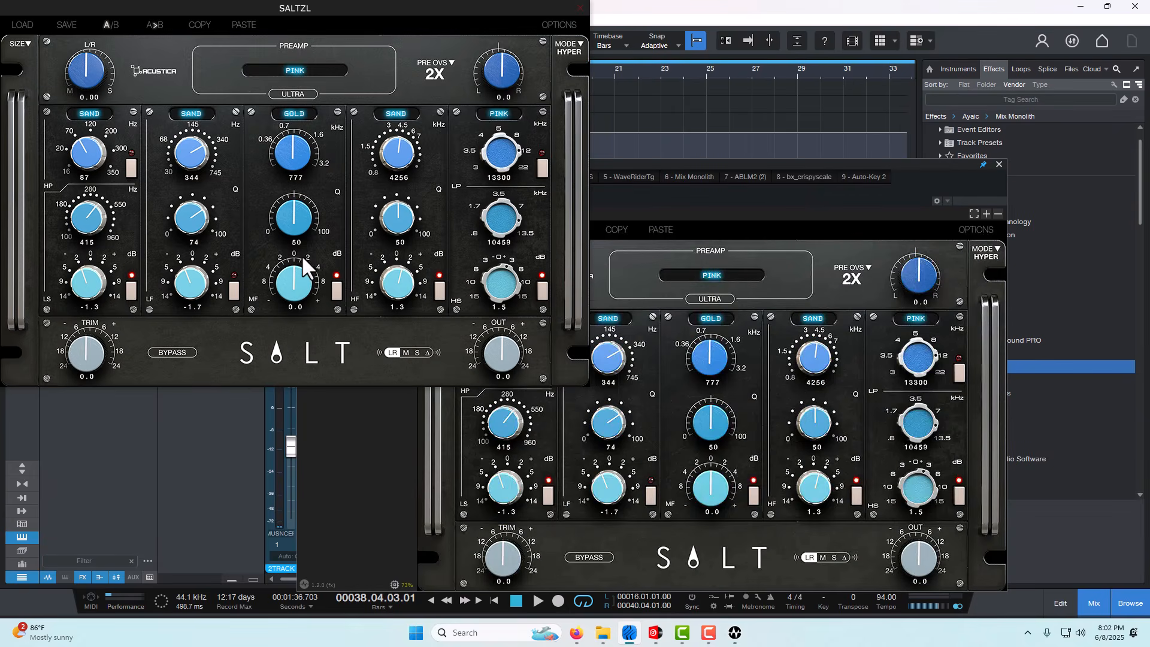
pyautogui.click(739, 200)
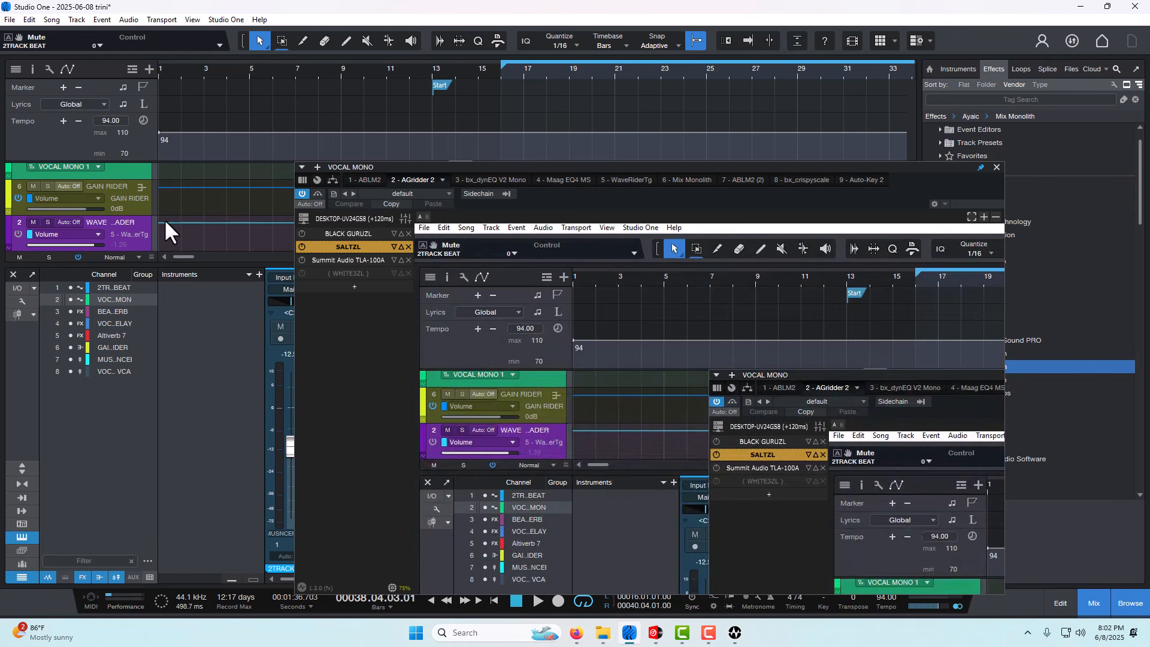
pyautogui.click(300, 246)
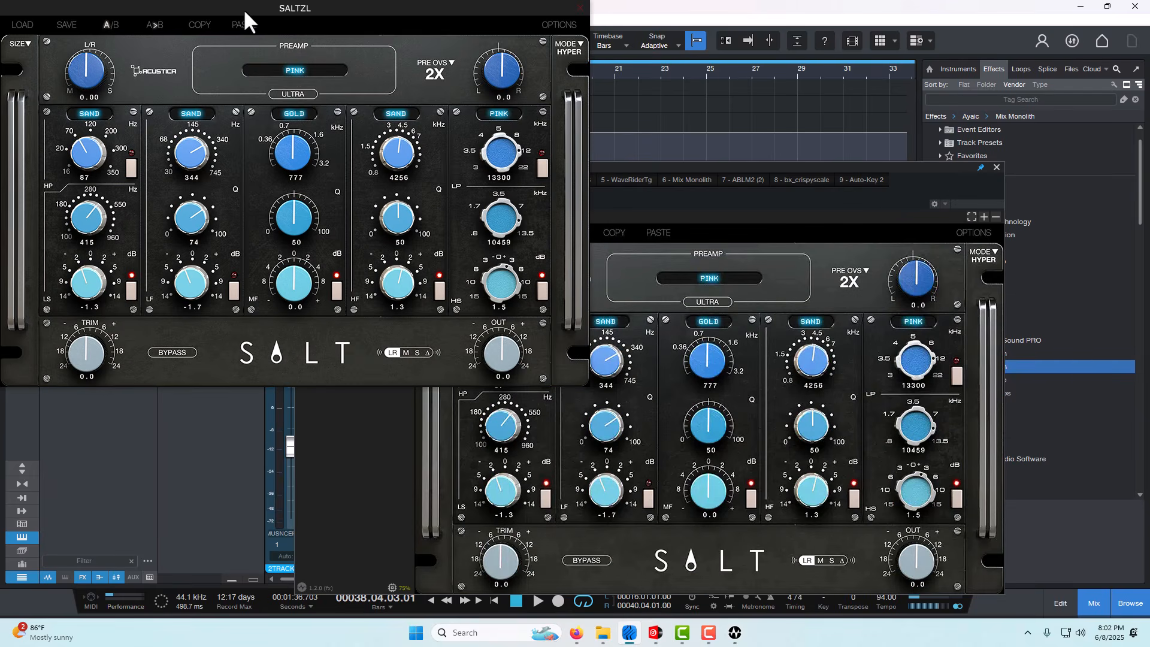
pyautogui.click(711, 197)
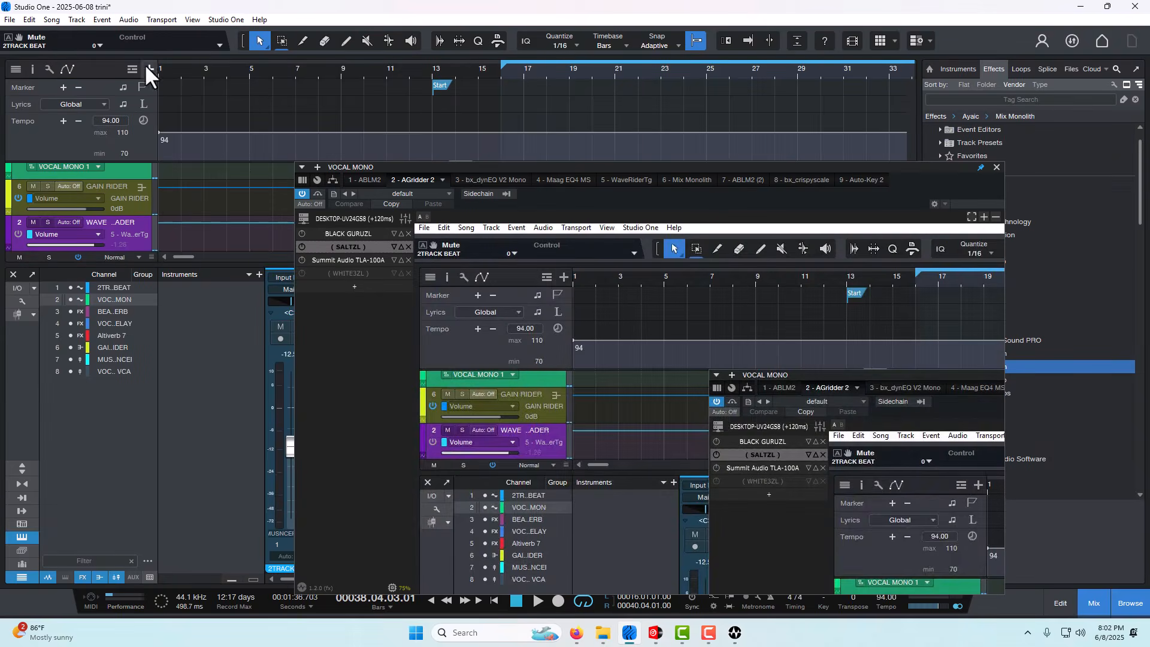
pyautogui.click(300, 245)
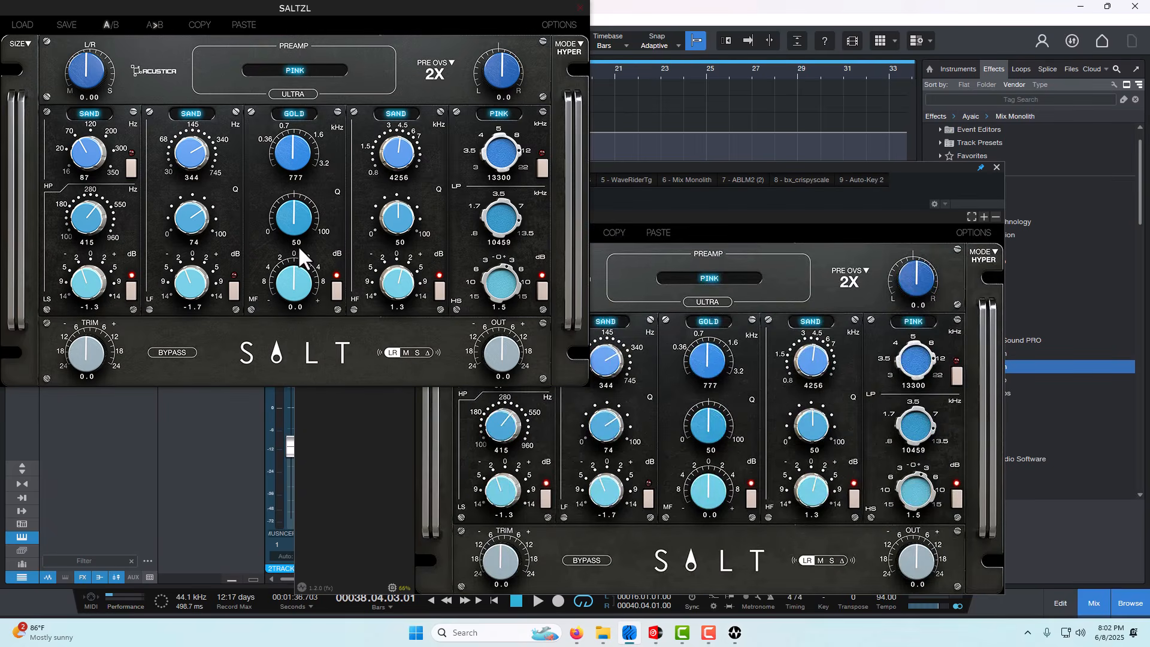
pyautogui.click(657, 204)
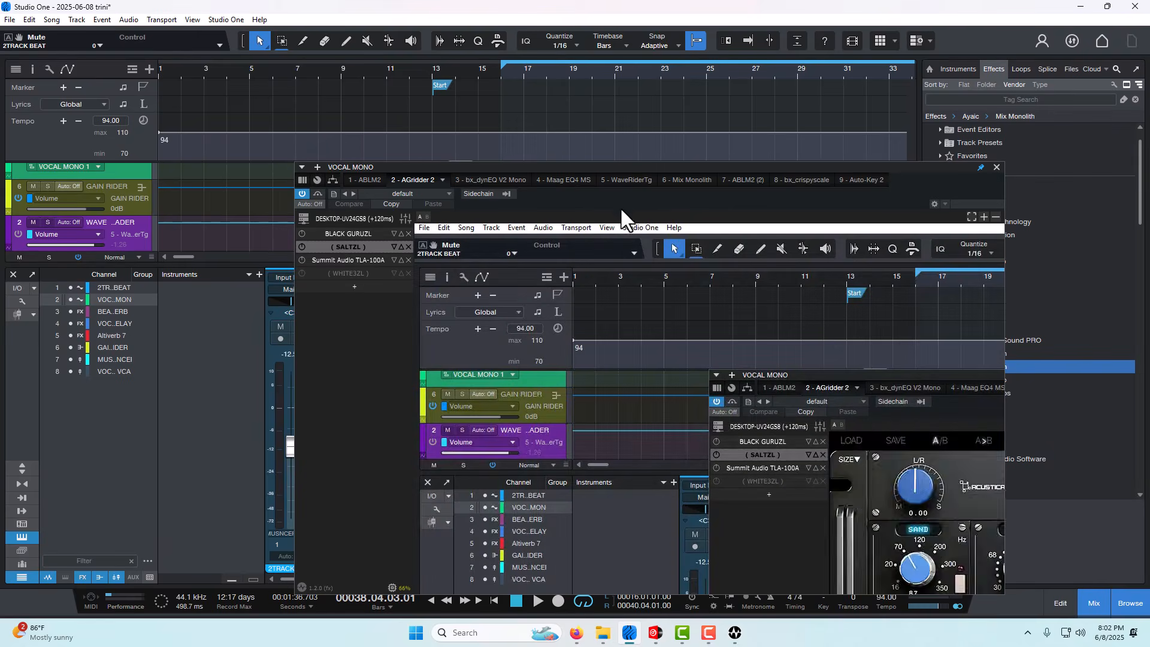
pyautogui.click(322, 257)
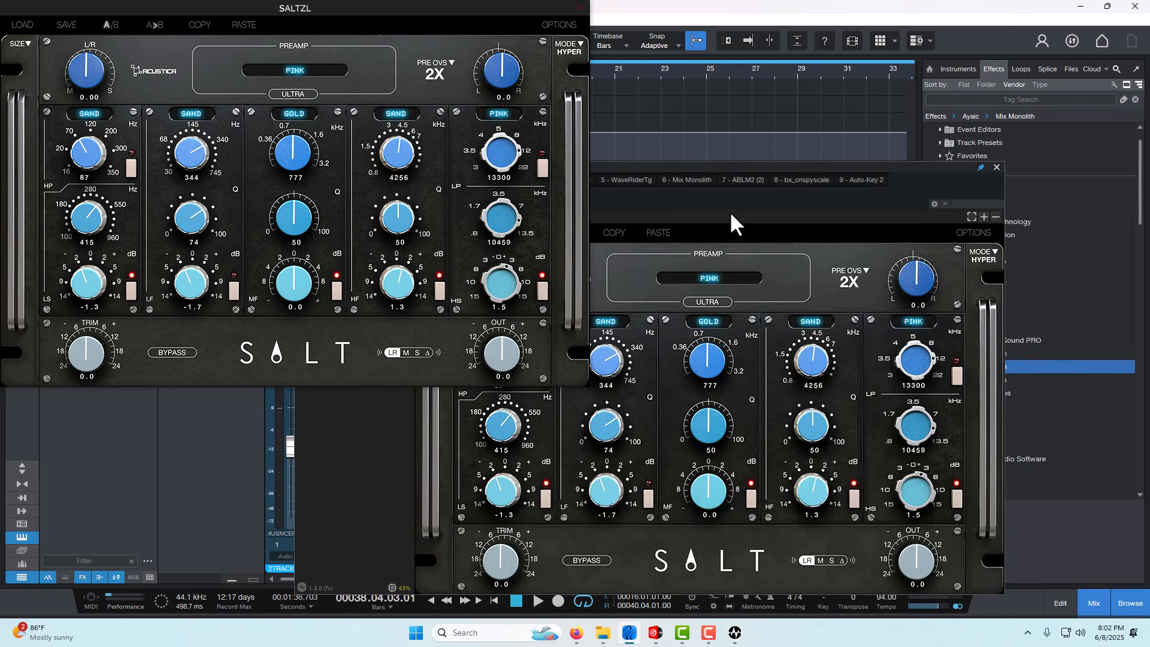
pyautogui.click(689, 213)
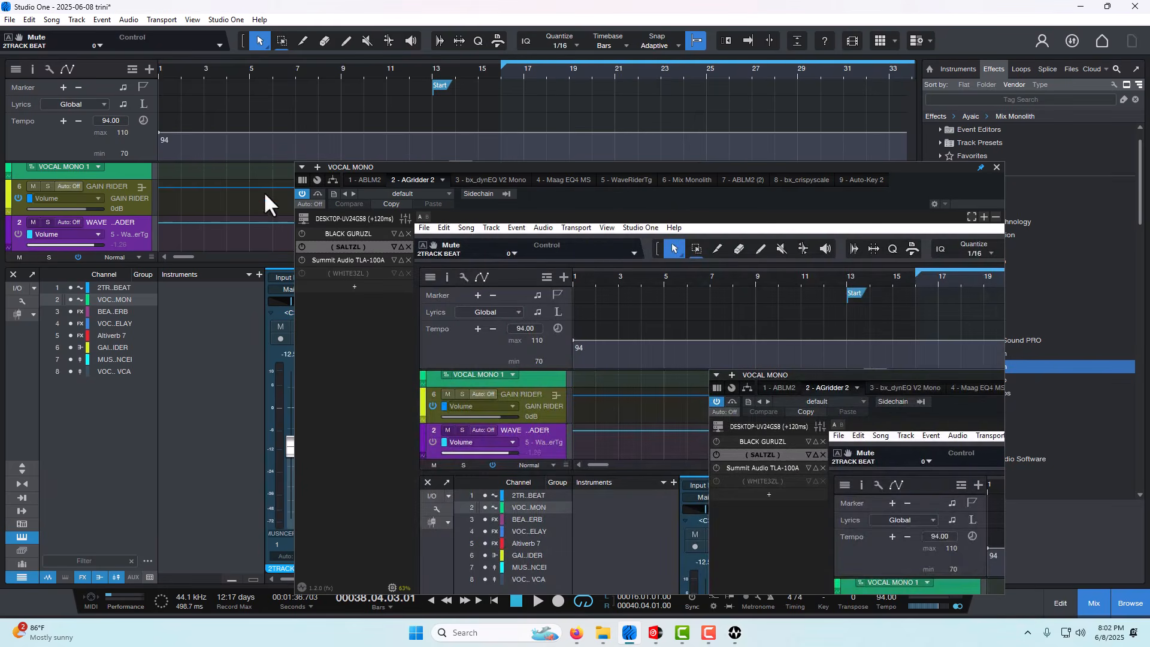
# - Open the Summit Audio TLA-100A editor and set its gain reduction to 0.0
pyautogui.click(345, 259)
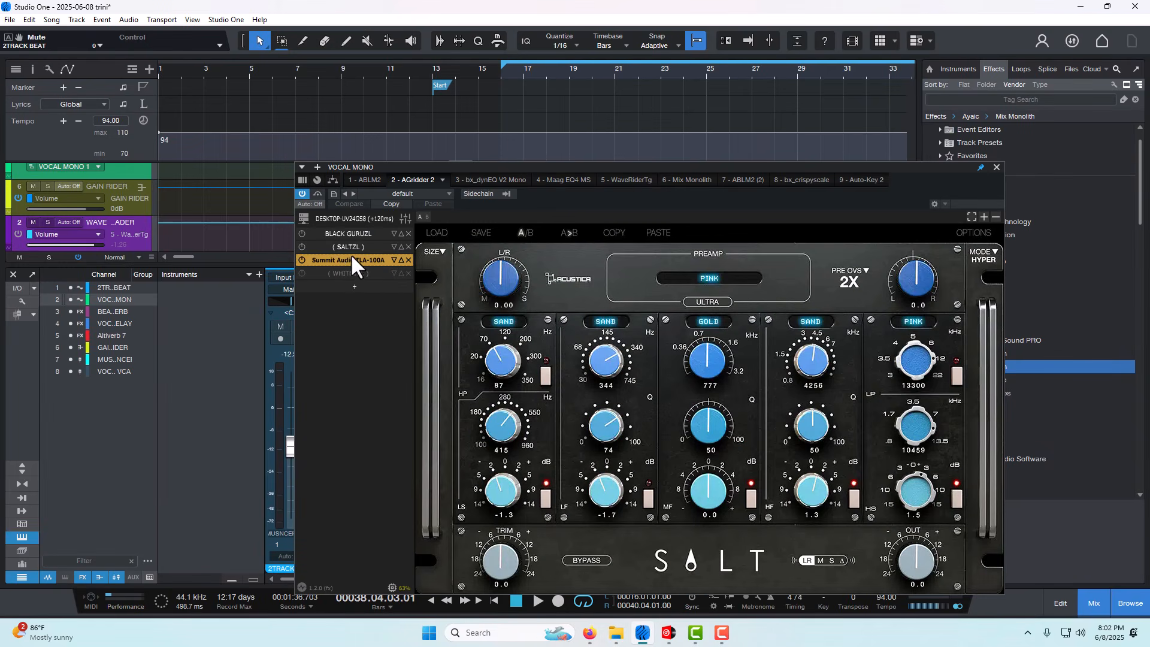
pyautogui.doubleClick(357, 260)
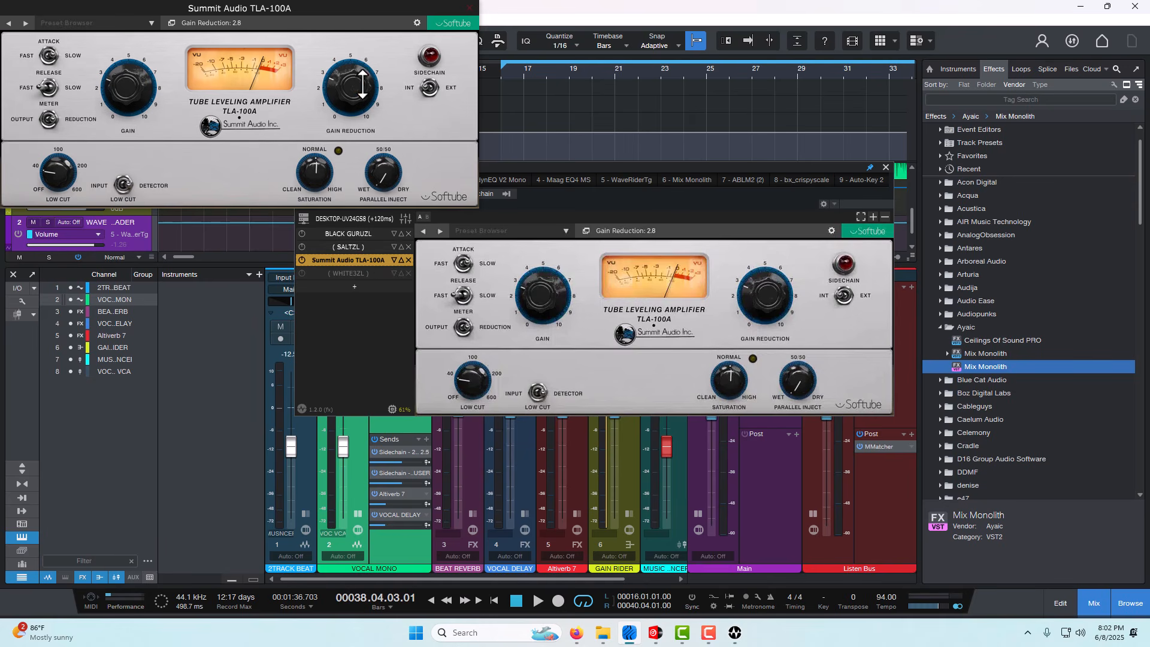
pyautogui.moveTo(317, 88); pyautogui.dragTo(333, 144)
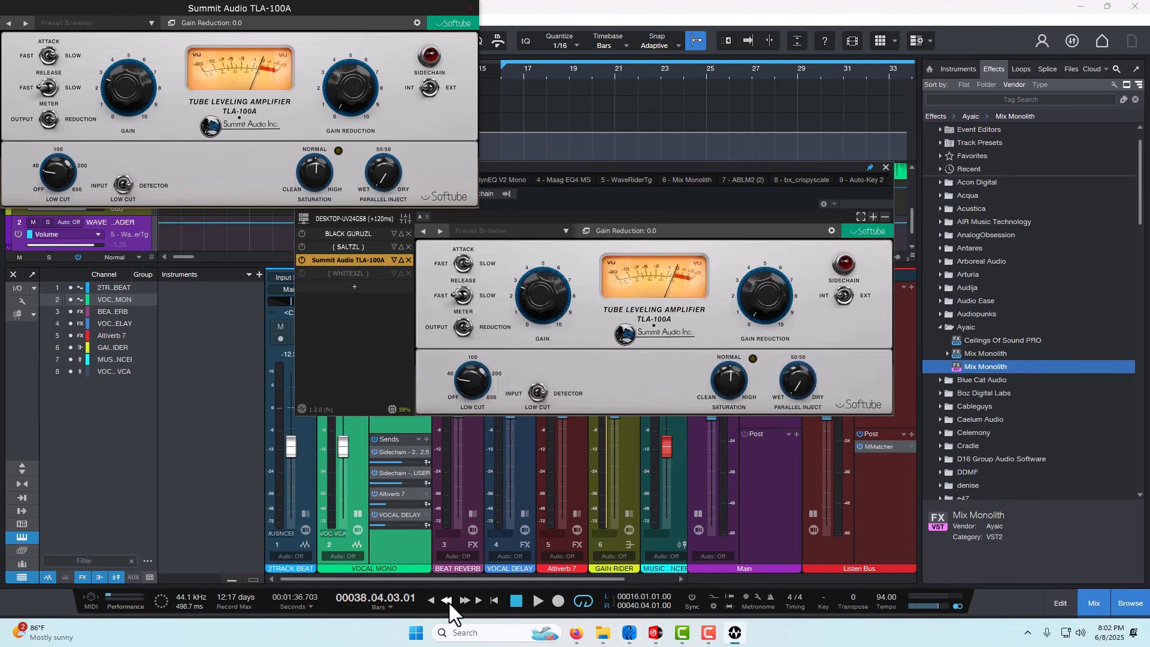
# - Play from about bar 16 while raising the TLA-100A's gain reduction to about 3, and stop near bar 23
pyautogui.click(533, 599)
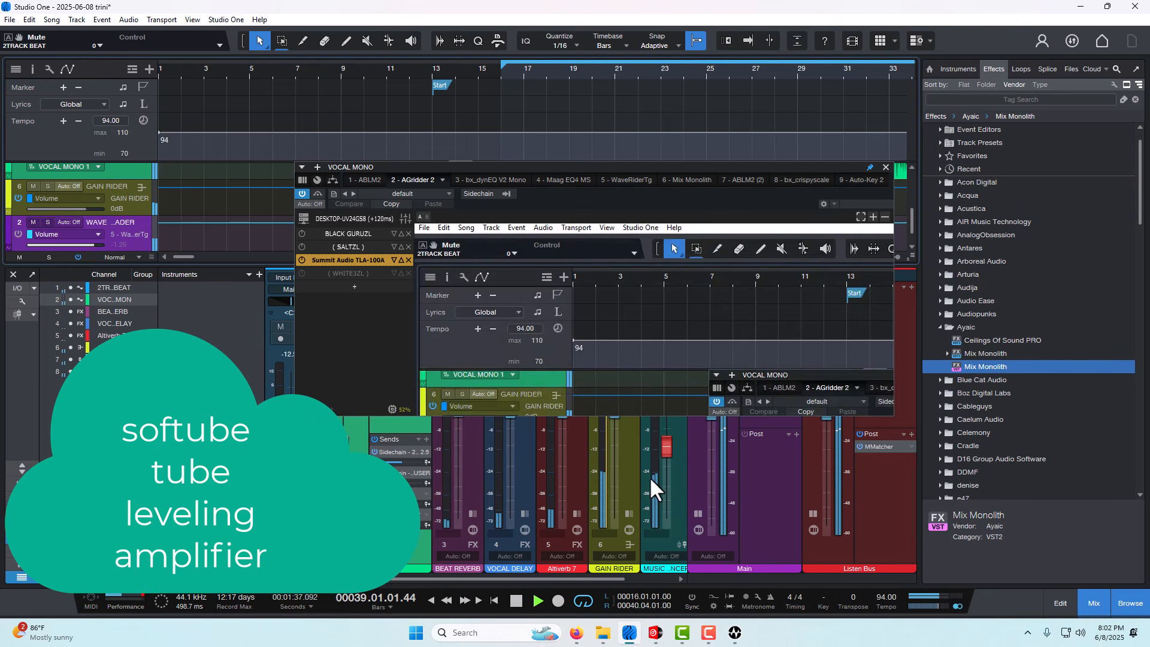
pyautogui.click(322, 259)
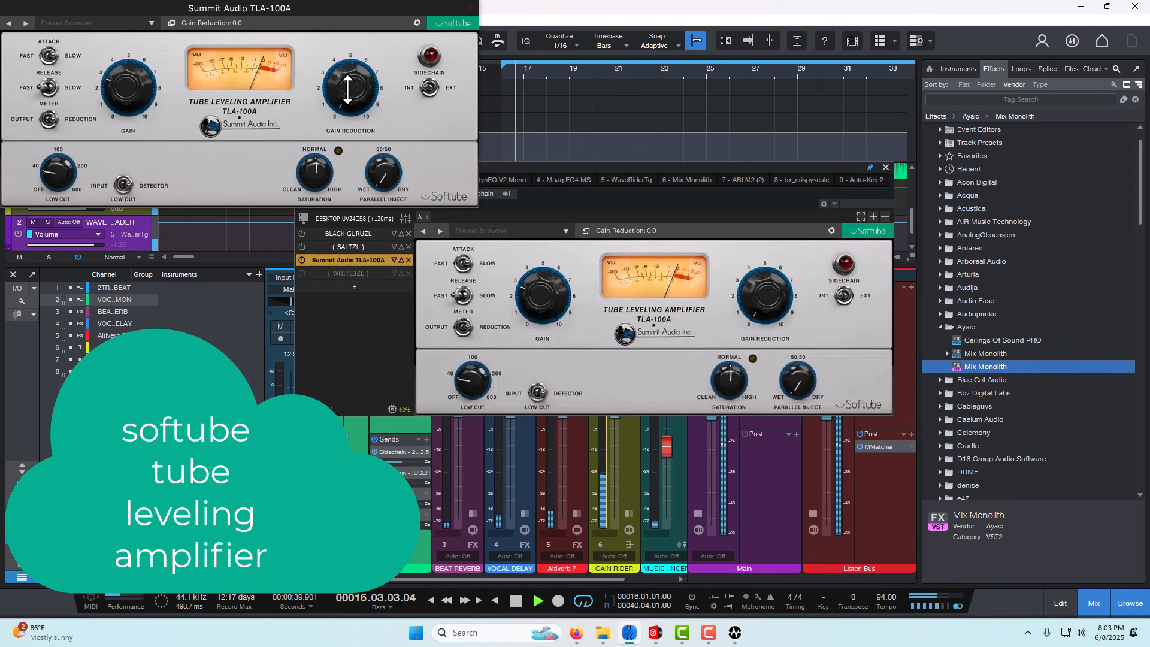
pyautogui.moveTo(351, 87); pyautogui.dragTo(351, 56)
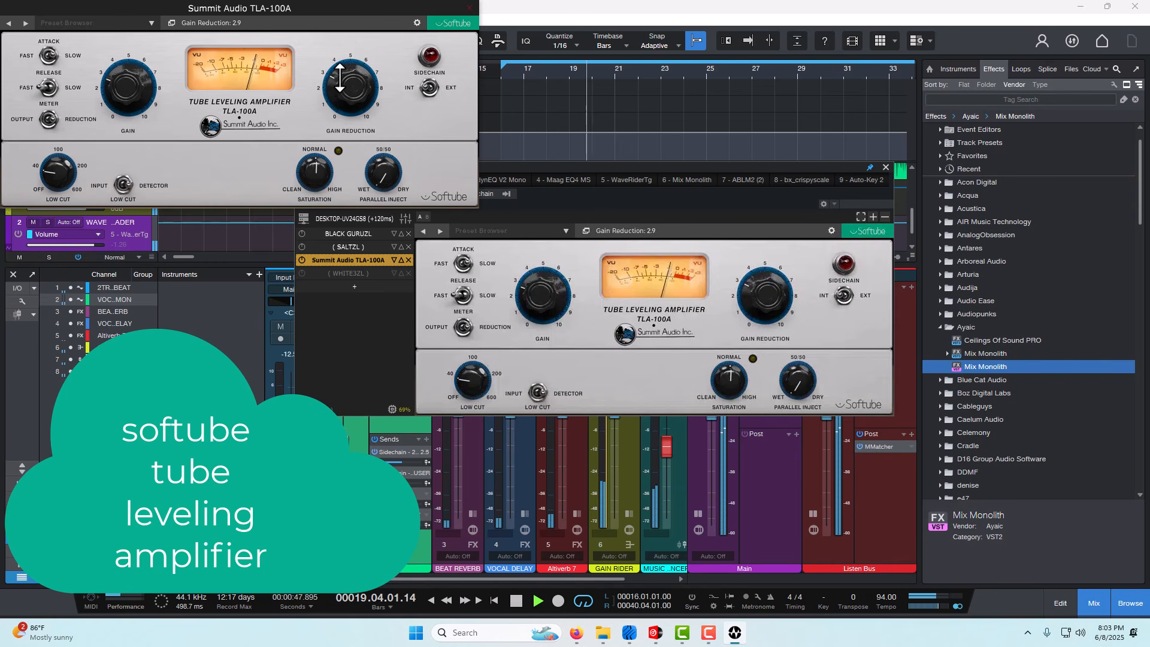
pyautogui.moveTo(336, 81); pyautogui.dragTo(339, 75)
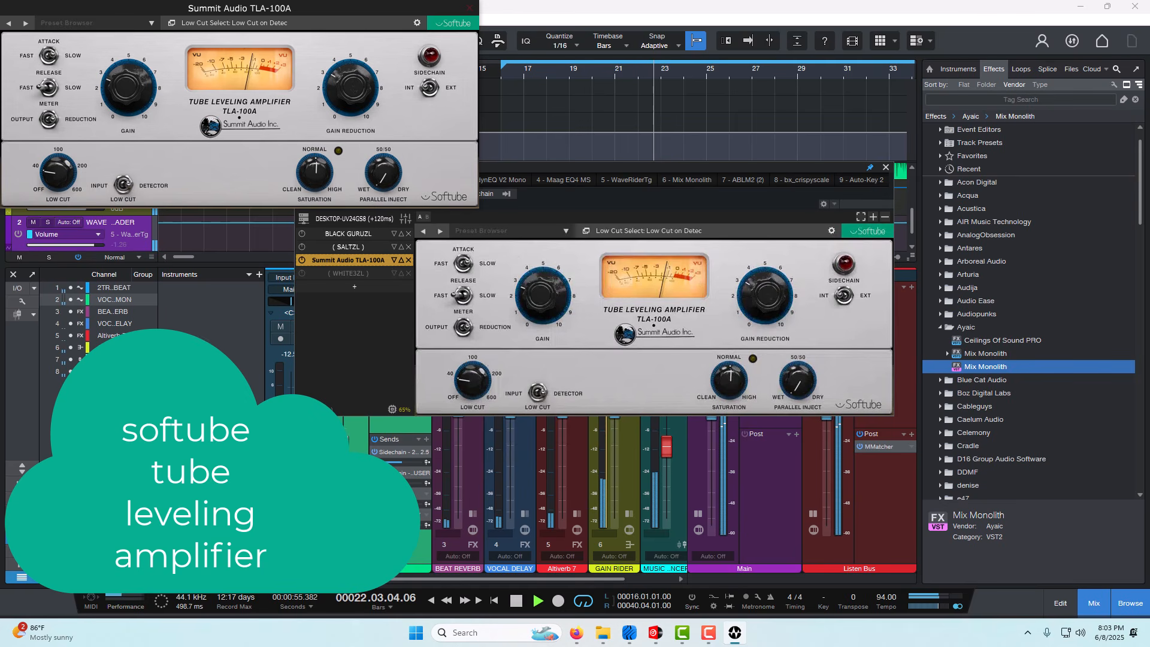
pyautogui.click(518, 603)
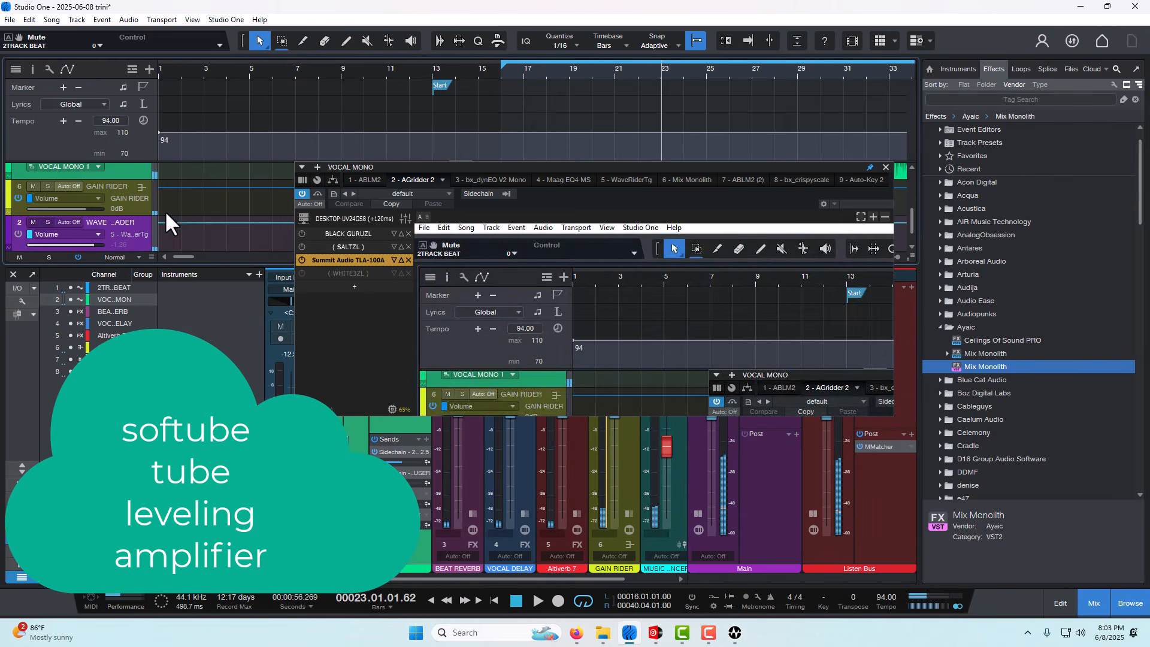
# - Raise the TLA-100A's low-cut frequency slightly above 40 Hz
pyautogui.click(313, 260)
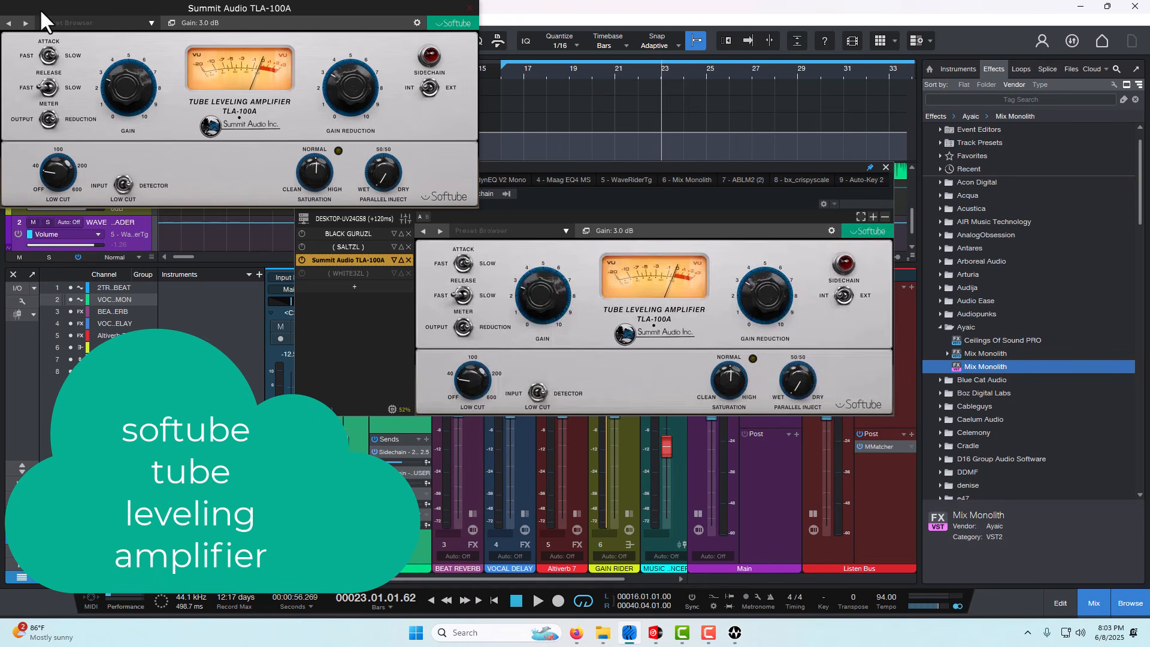
pyautogui.scroll(2, 64, 172)
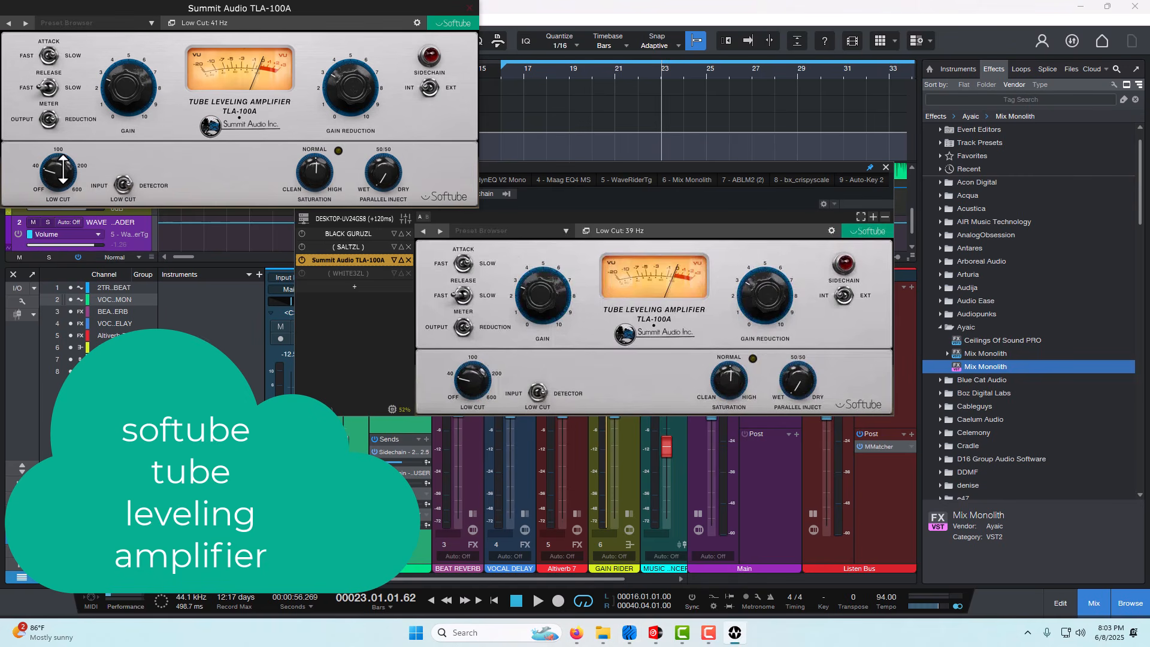
pyautogui.scroll(2, 62, 166)
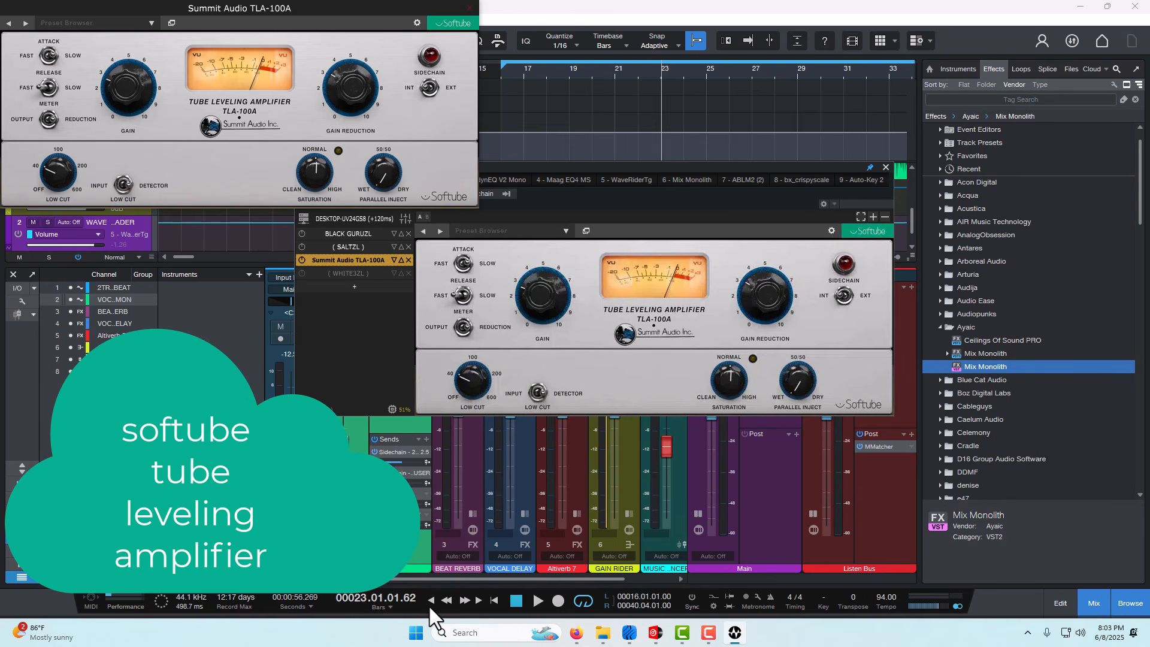
# - Play from about bar 23 while fine-tuning the TLA-100A's gain reduction around 4, and stop near bar 32
pyautogui.click(537, 603)
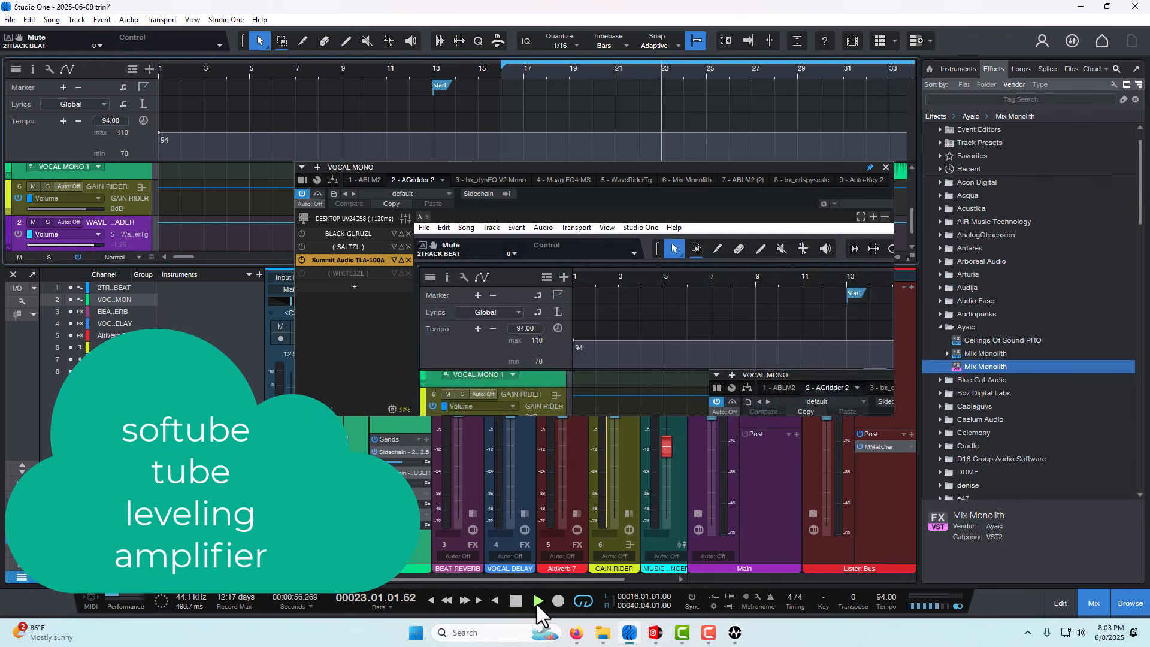
pyautogui.click(328, 256)
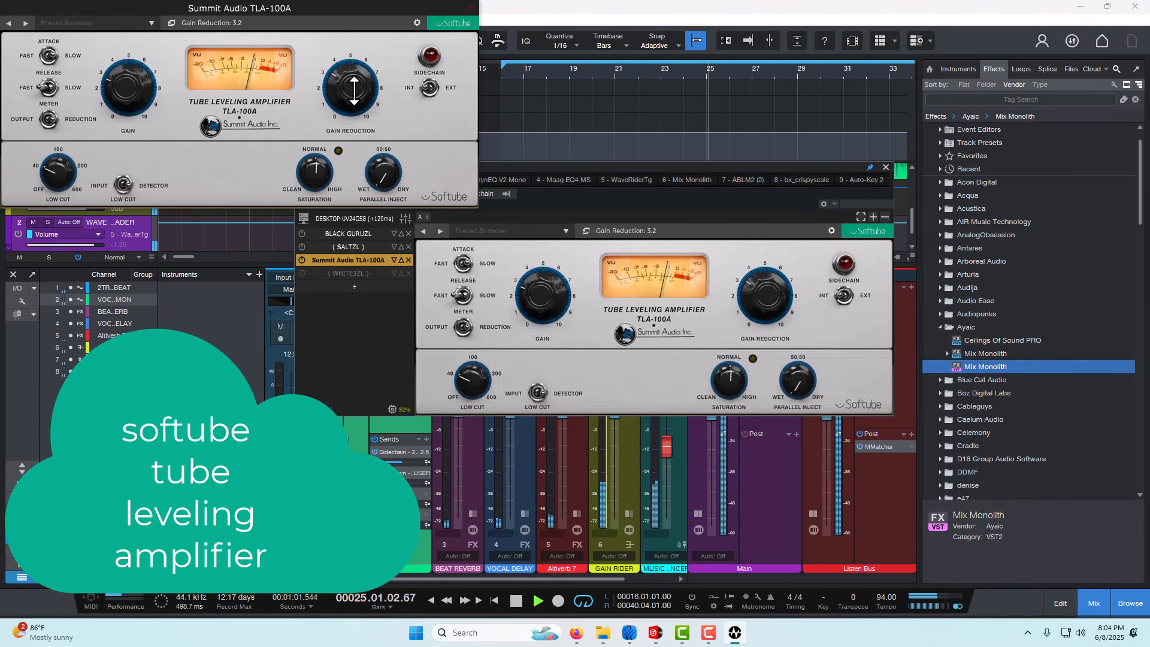
pyautogui.moveTo(354, 88); pyautogui.dragTo(361, 83)
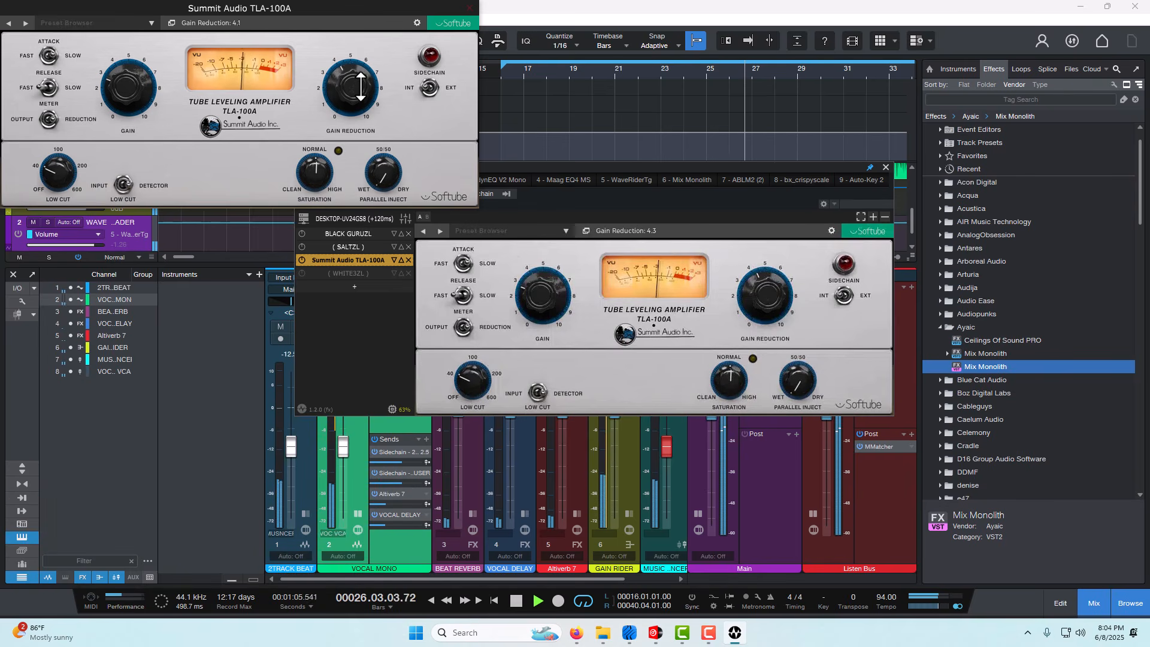
pyautogui.moveTo(360, 88); pyautogui.dragTo(358, 93)
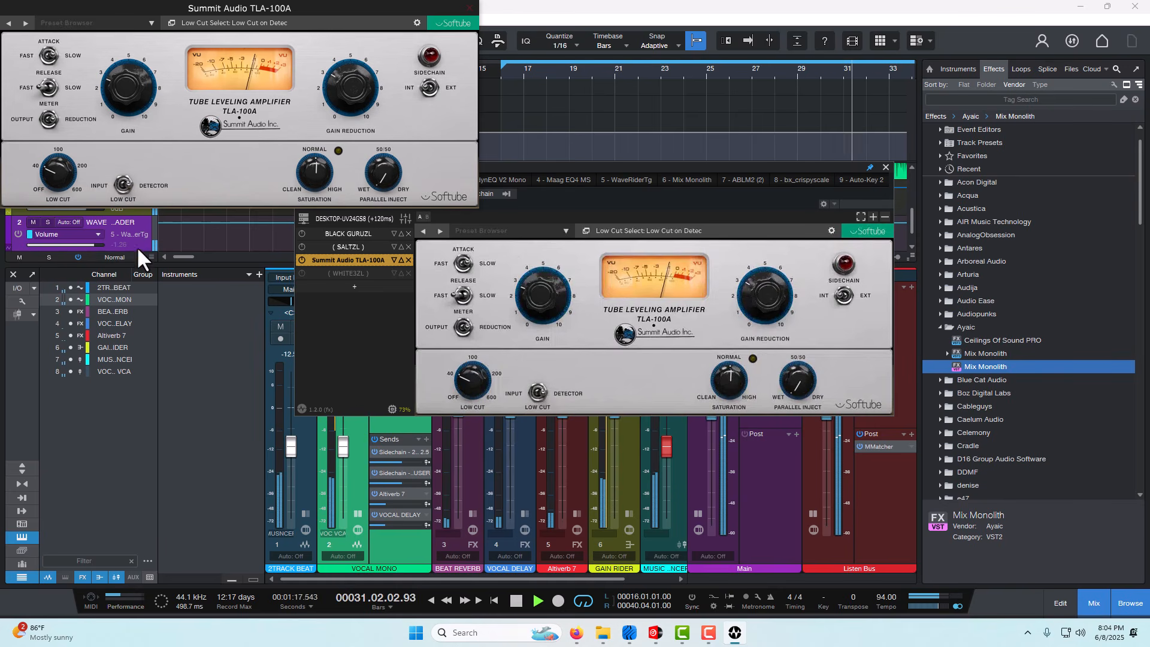
pyautogui.click(508, 606)
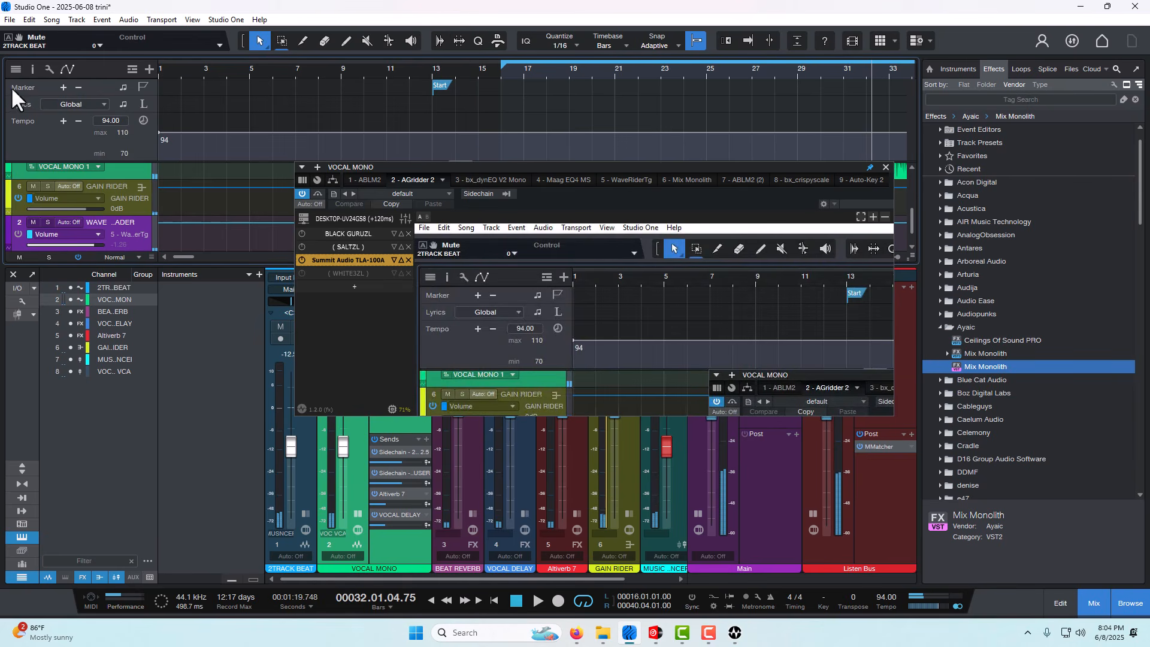
# - Toggle the TLA-100A's bypass, leaving it active, and enable WHITE3ZL in AGridder 2
pyautogui.click(300, 258)
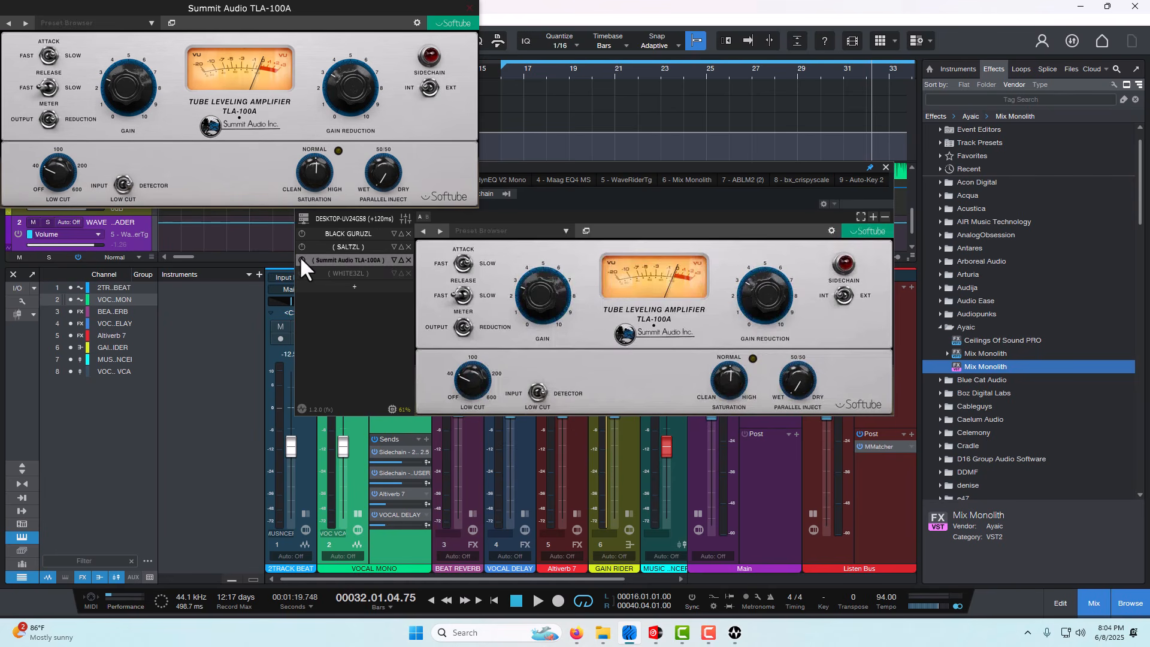
pyautogui.click(302, 274)
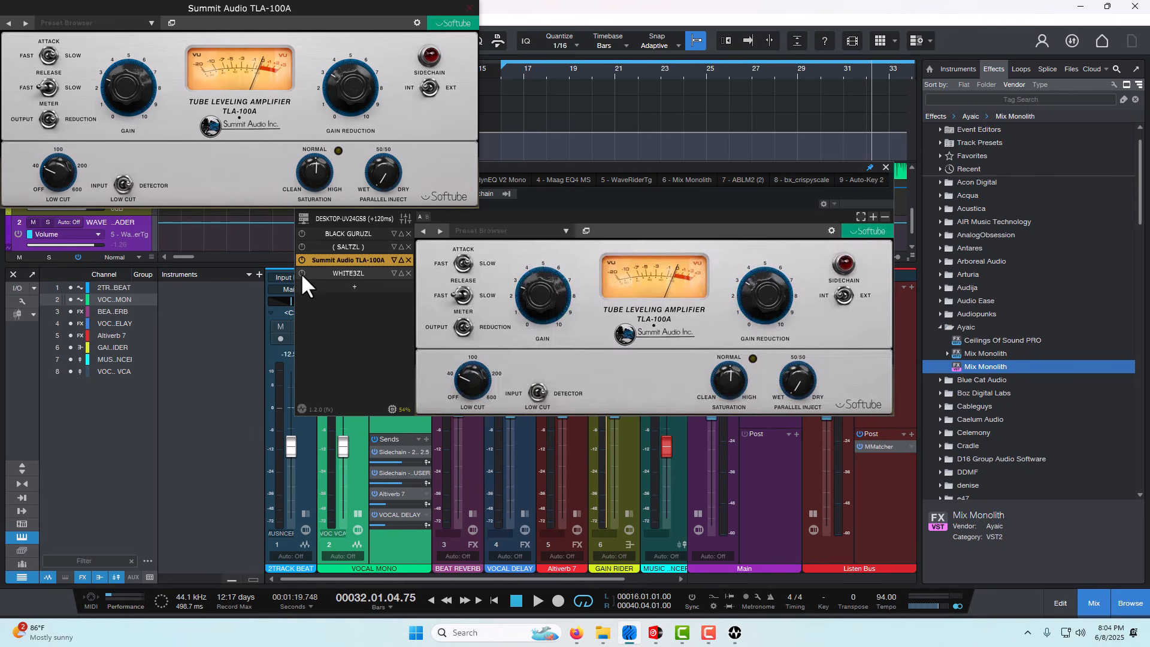
# - Open WHITE3ZL, turn its preamp off, and try its low boost, high cut and high boost controls
pyautogui.click(338, 273)
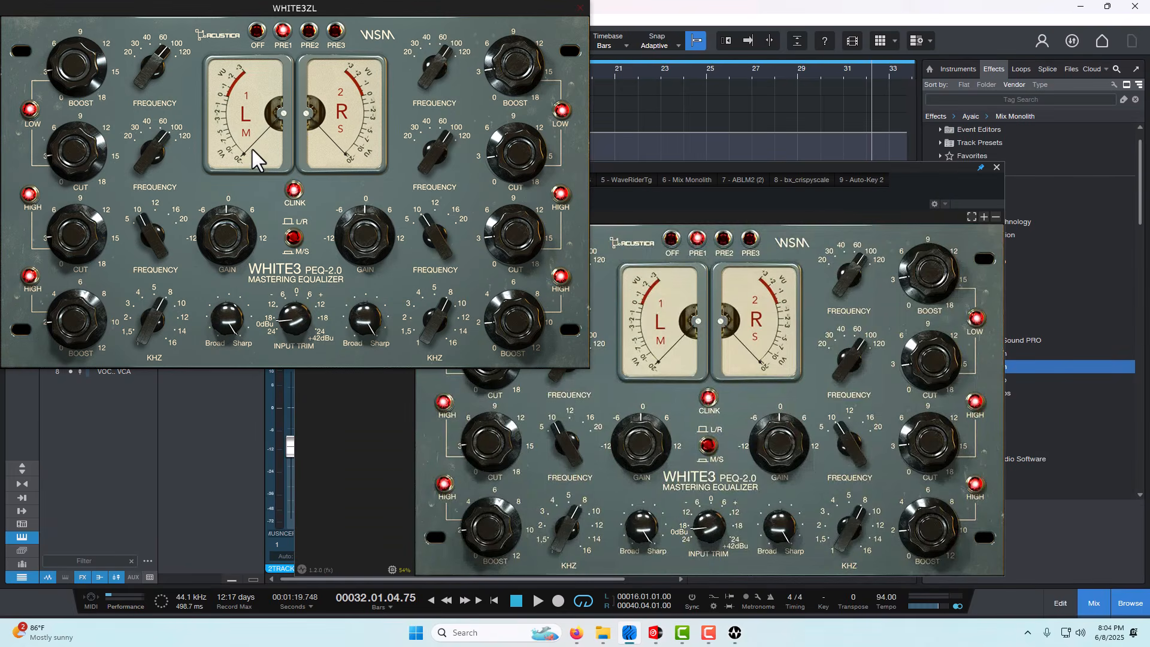
pyautogui.click(254, 29)
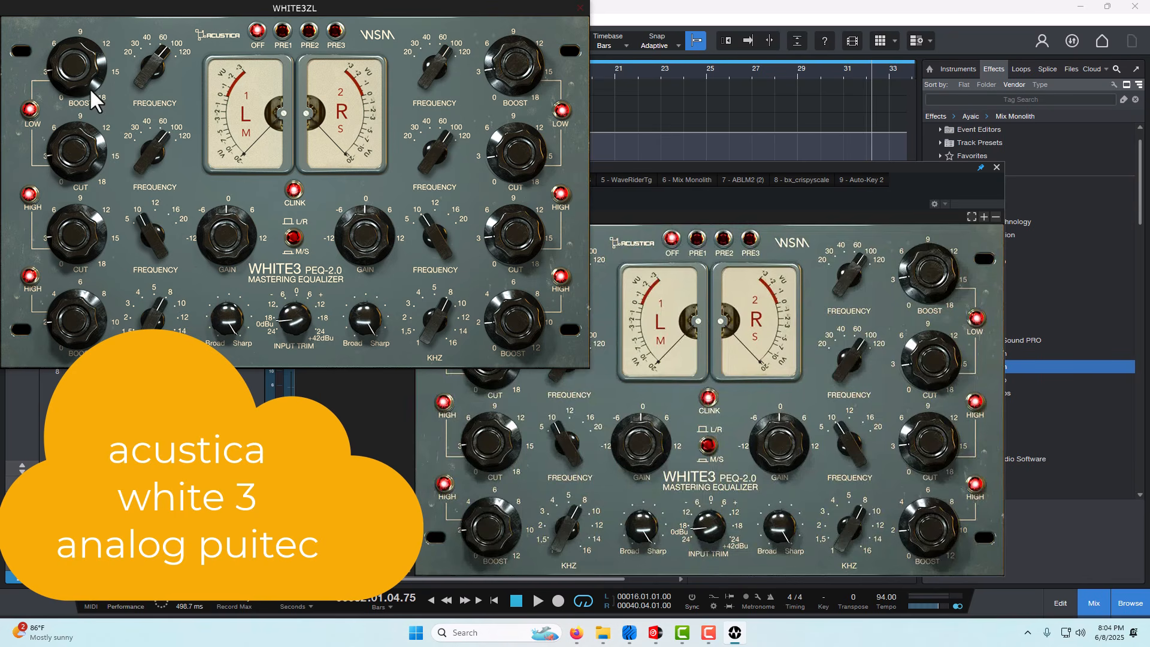
pyautogui.moveTo(62, 71); pyautogui.dragTo(70, 206)
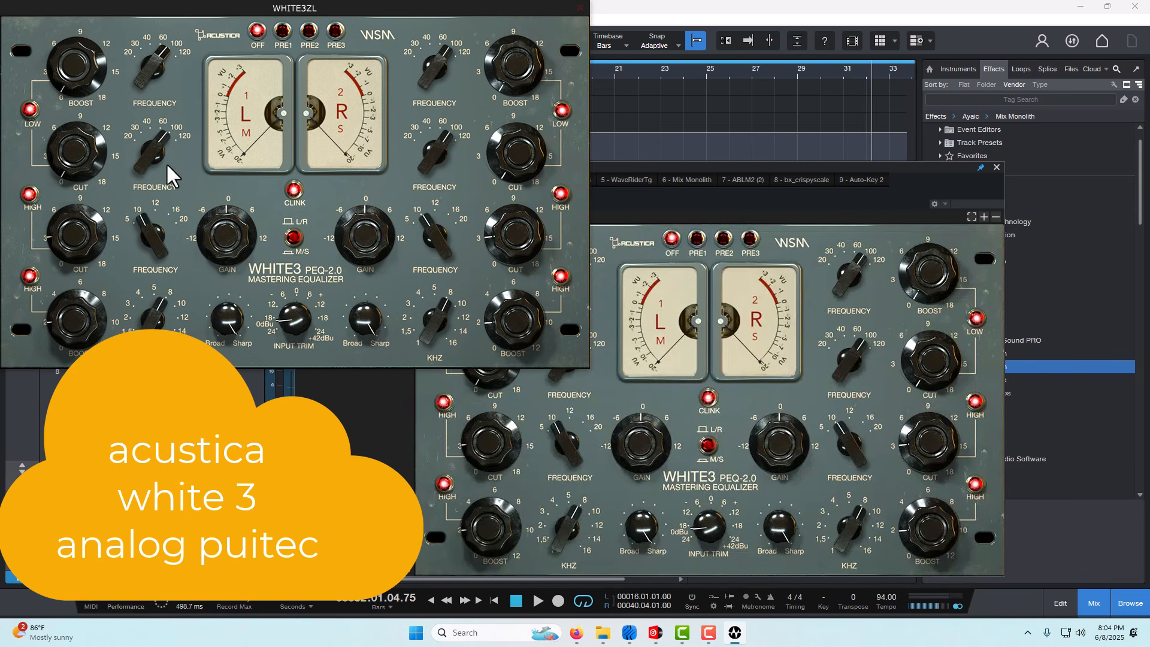
pyautogui.moveTo(78, 236); pyautogui.dragTo(72, 250)
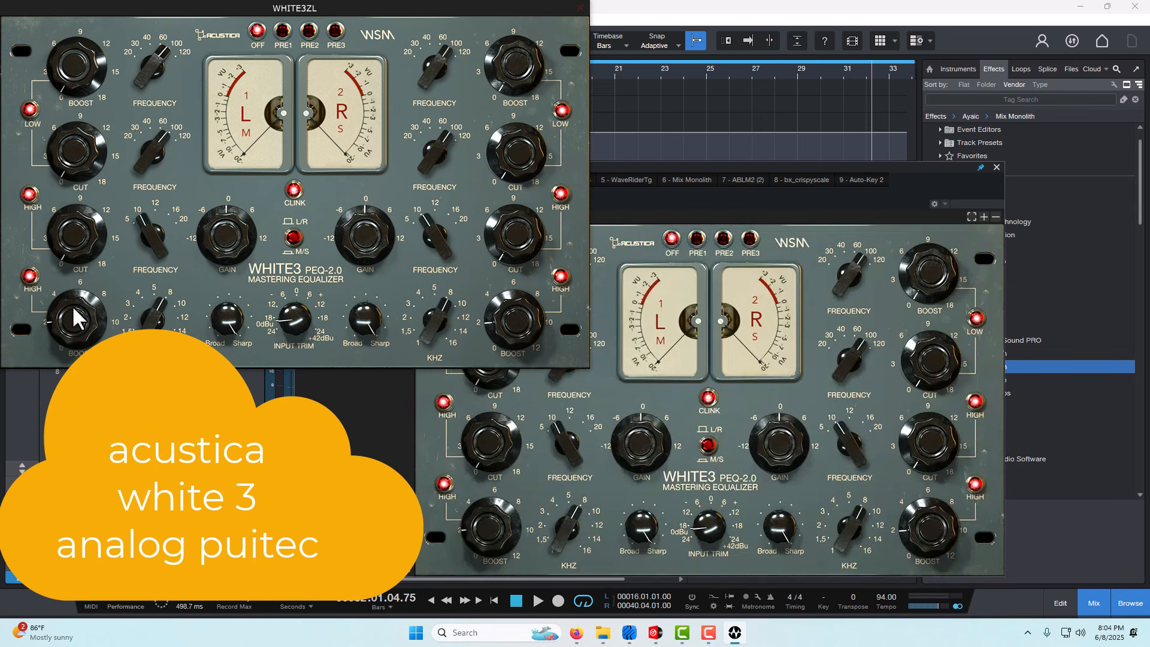
pyautogui.moveTo(76, 312); pyautogui.dragTo(78, 321)
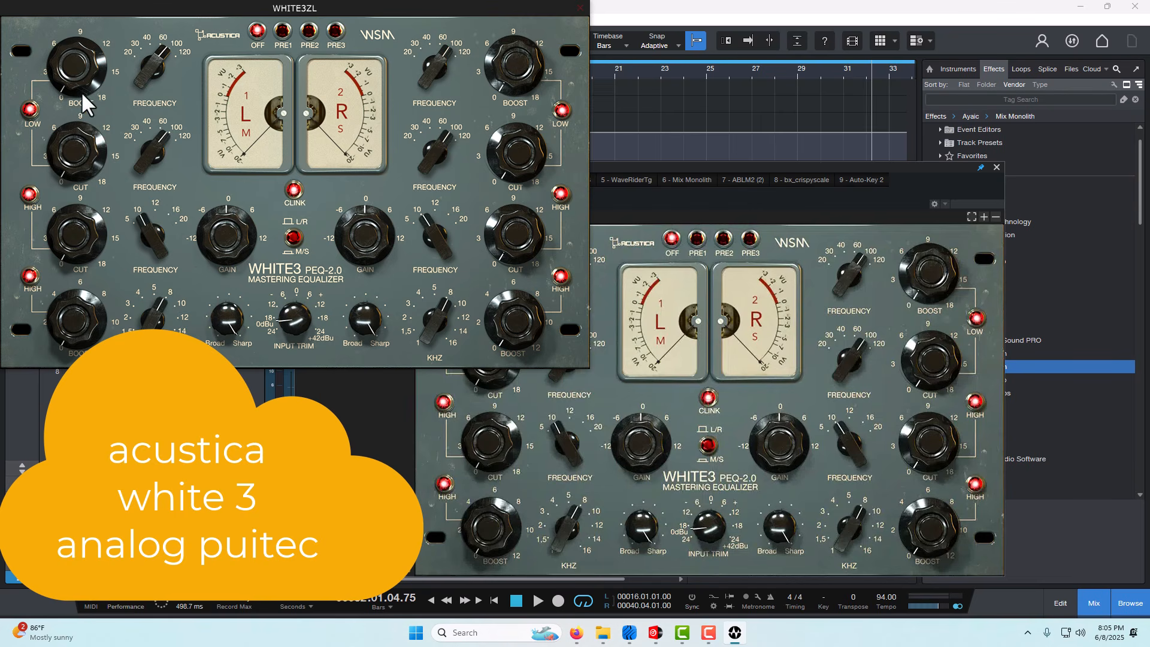
# - Sweep WHITE3ZL's low-boost frequency down to its lowest setting and back up
pyautogui.moveTo(65, 70); pyautogui.dragTo(124, 126)
pyautogui.moveTo(146, 62); pyautogui.dragTo(114, 177)
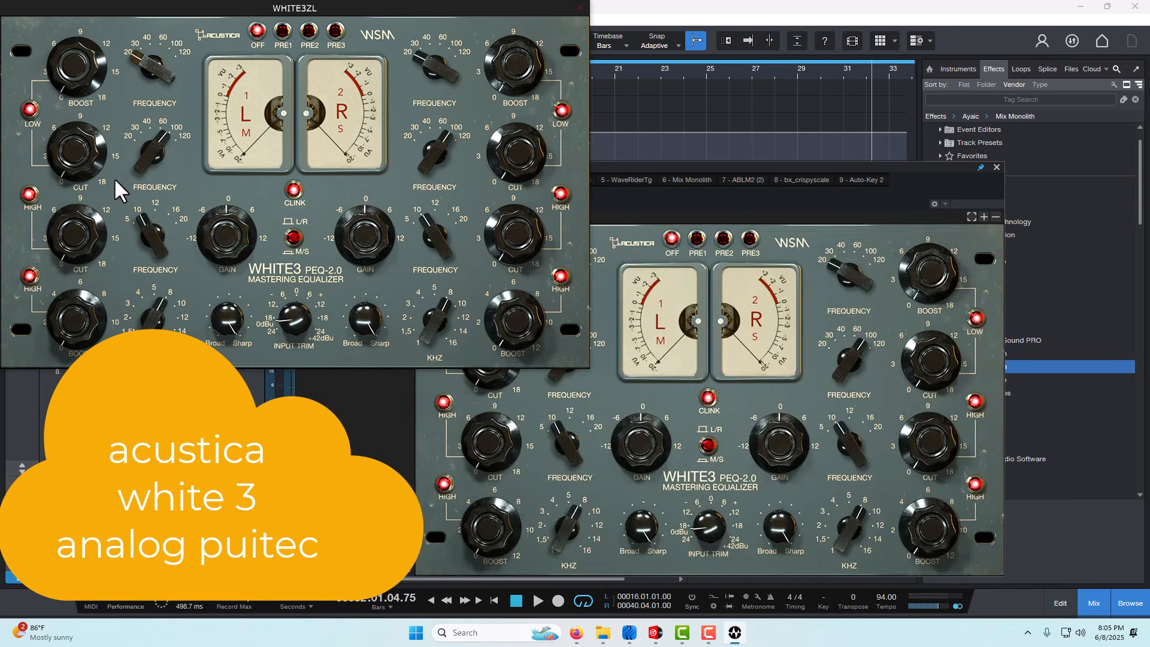
pyautogui.moveTo(155, 84); pyautogui.dragTo(180, 1)
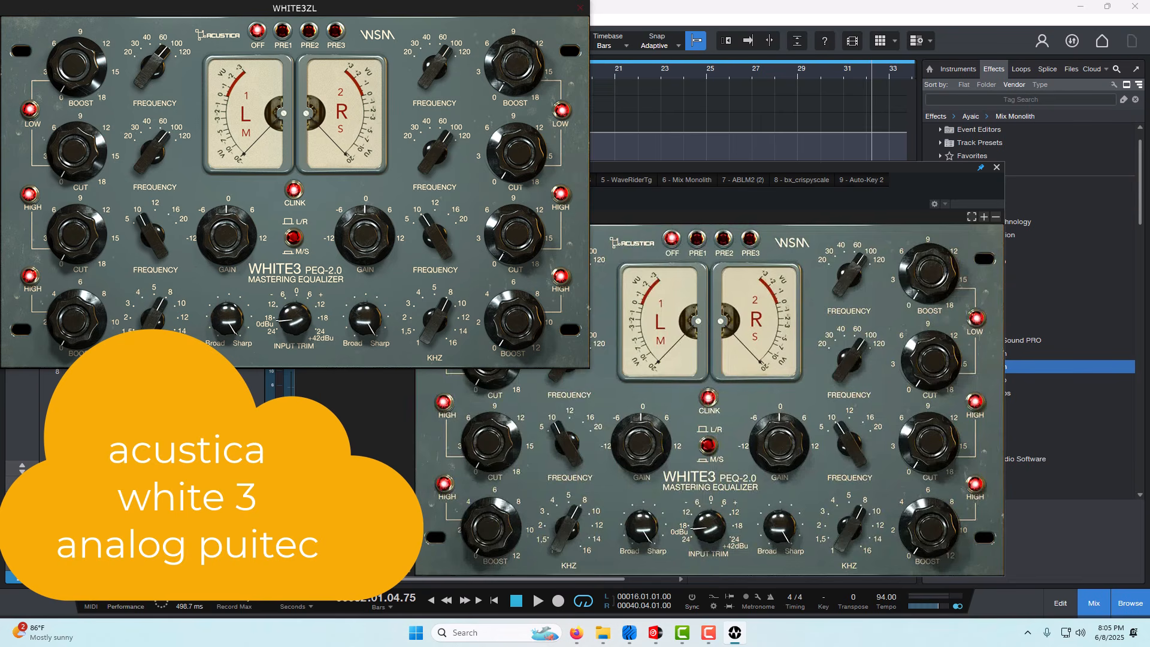
# - Play from about bar 32 and fine-tune WHITE3ZL's low cut and low boost
pyautogui.click(538, 601)
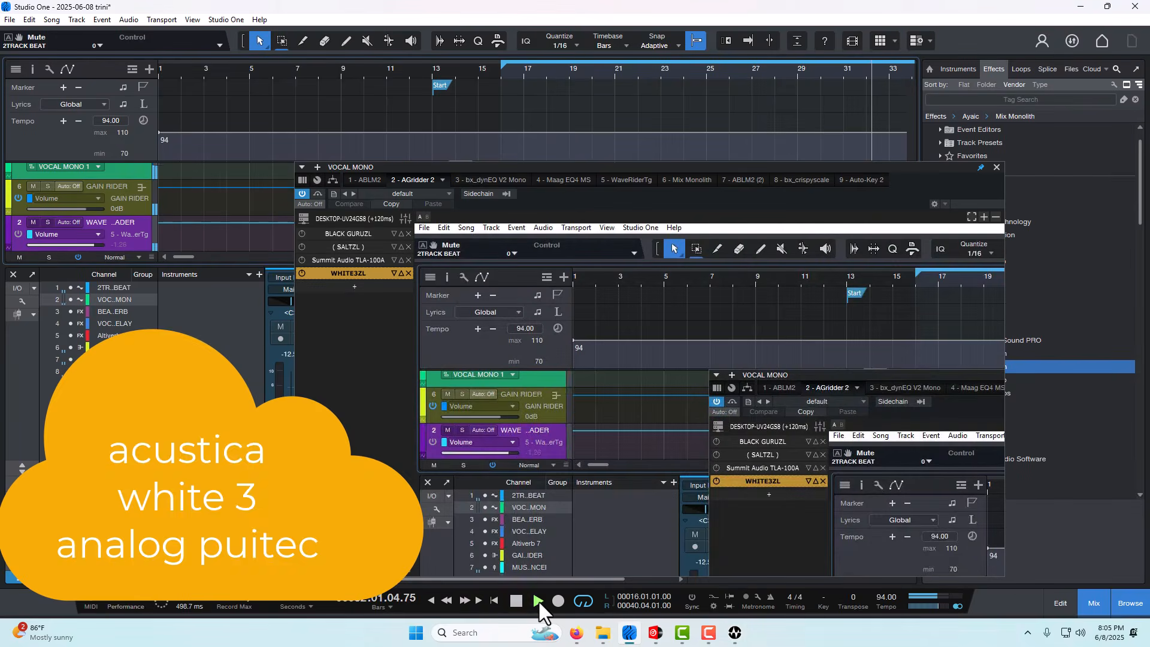
pyautogui.click(329, 273)
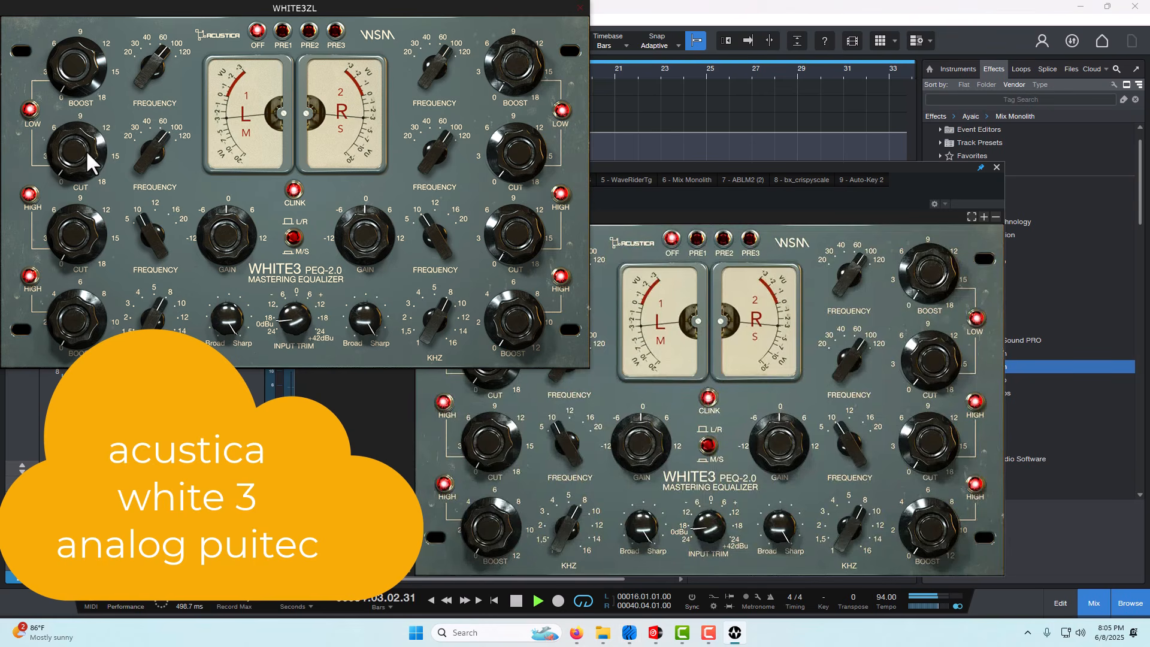
pyautogui.moveTo(85, 149); pyautogui.dragTo(84, 132)
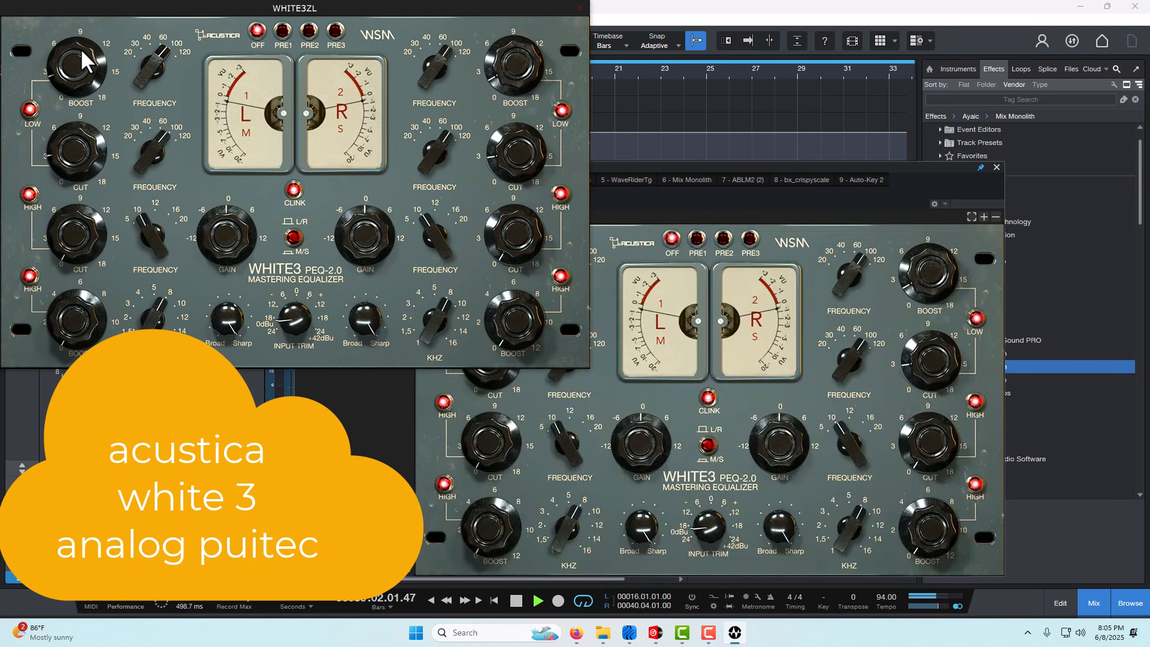
pyautogui.moveTo(81, 48); pyautogui.dragTo(81, 45)
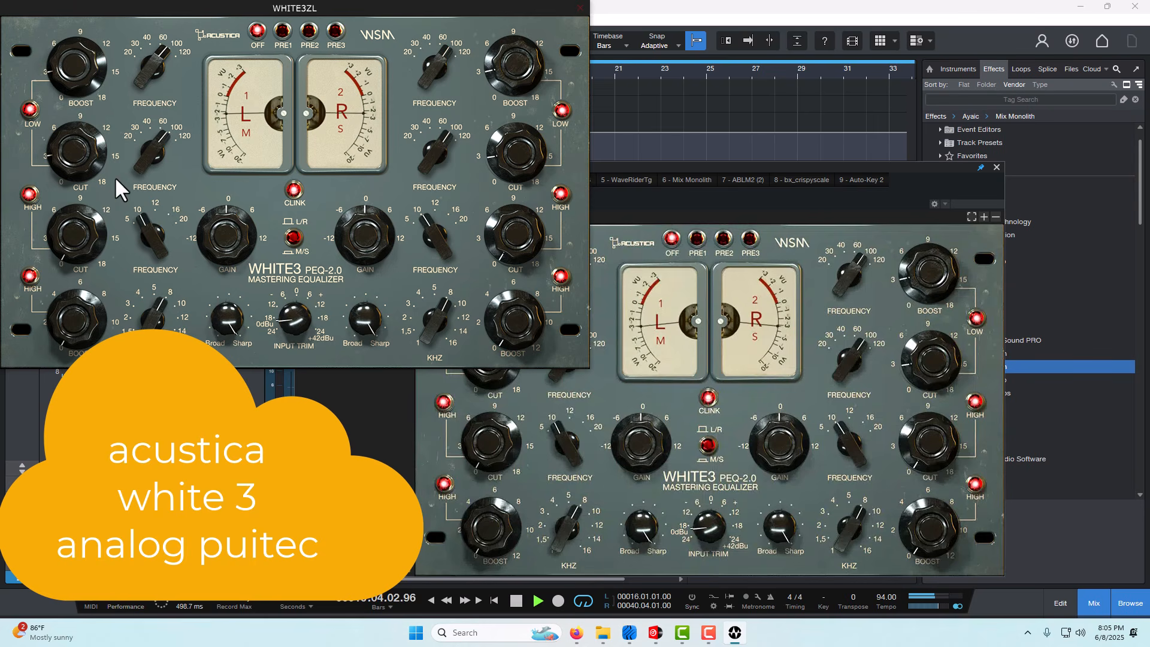
# - Move the start of the loop range to bar 22 while playback continues
pyautogui.click(777, 204)
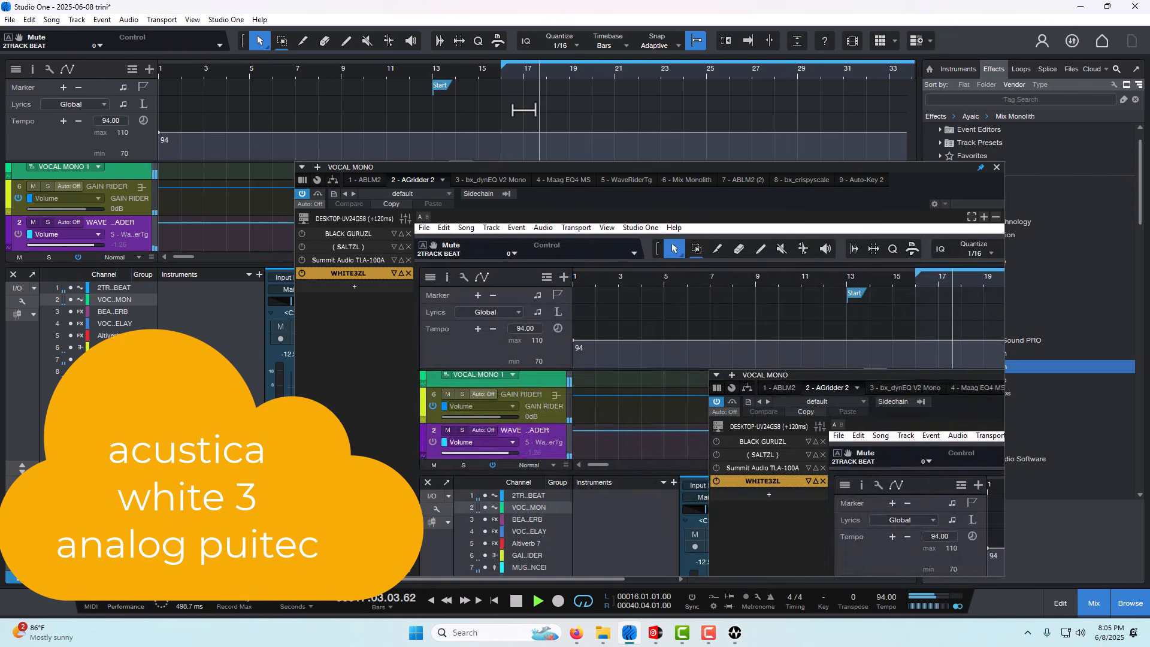
pyautogui.moveTo(508, 69); pyautogui.dragTo(587, 96)
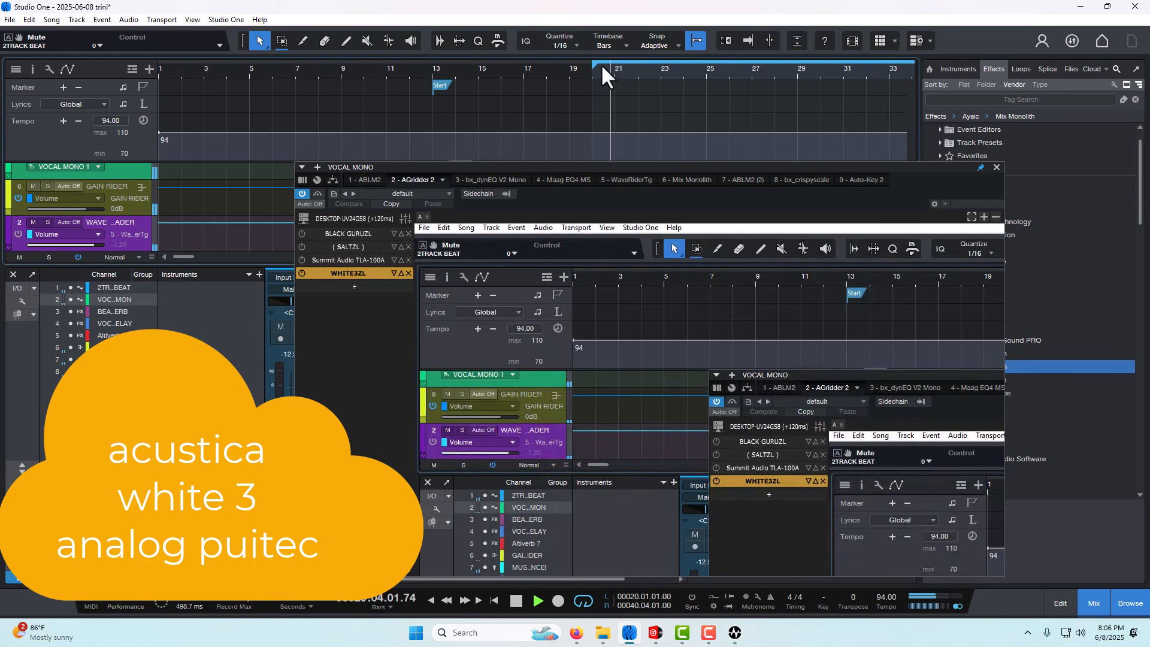
pyautogui.moveTo(602, 64); pyautogui.dragTo(641, 69)
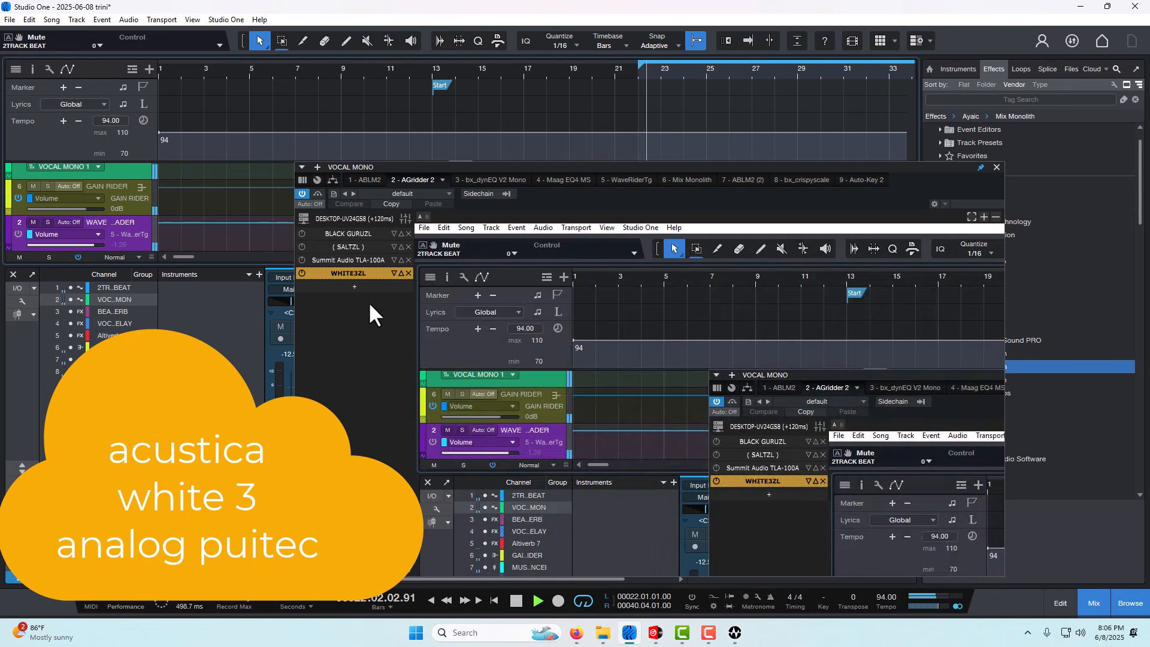
# - Set WHITE3ZL's preamp to PRE1 and fine-tune its high cut and high boost during playback
pyautogui.click(364, 273)
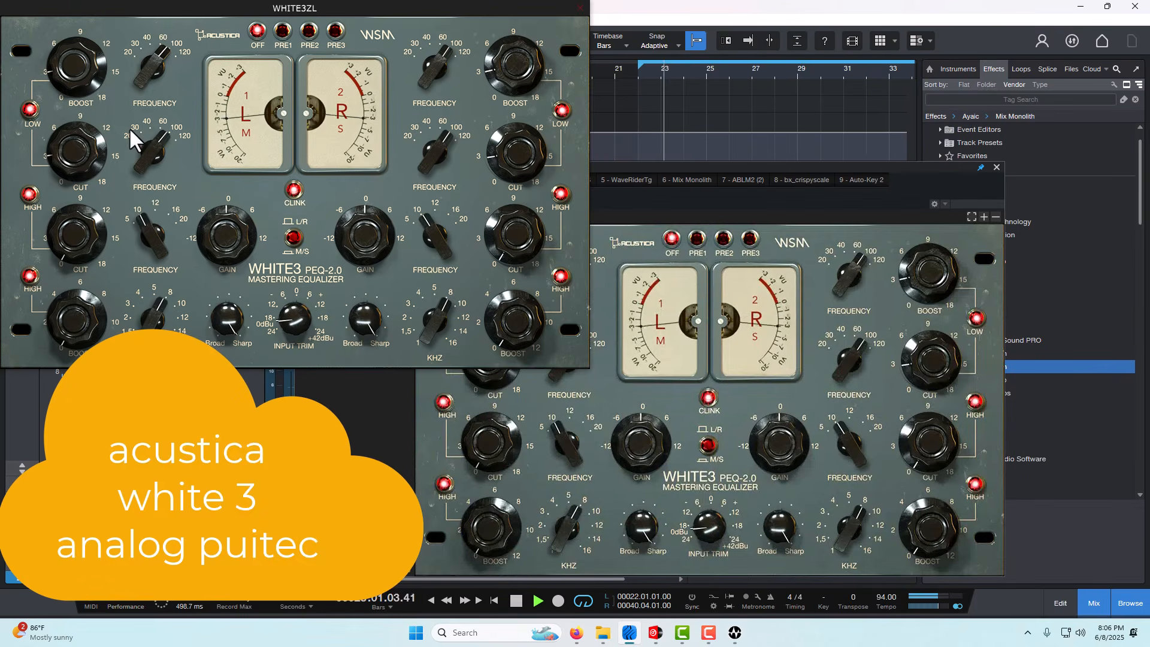
pyautogui.click(282, 30)
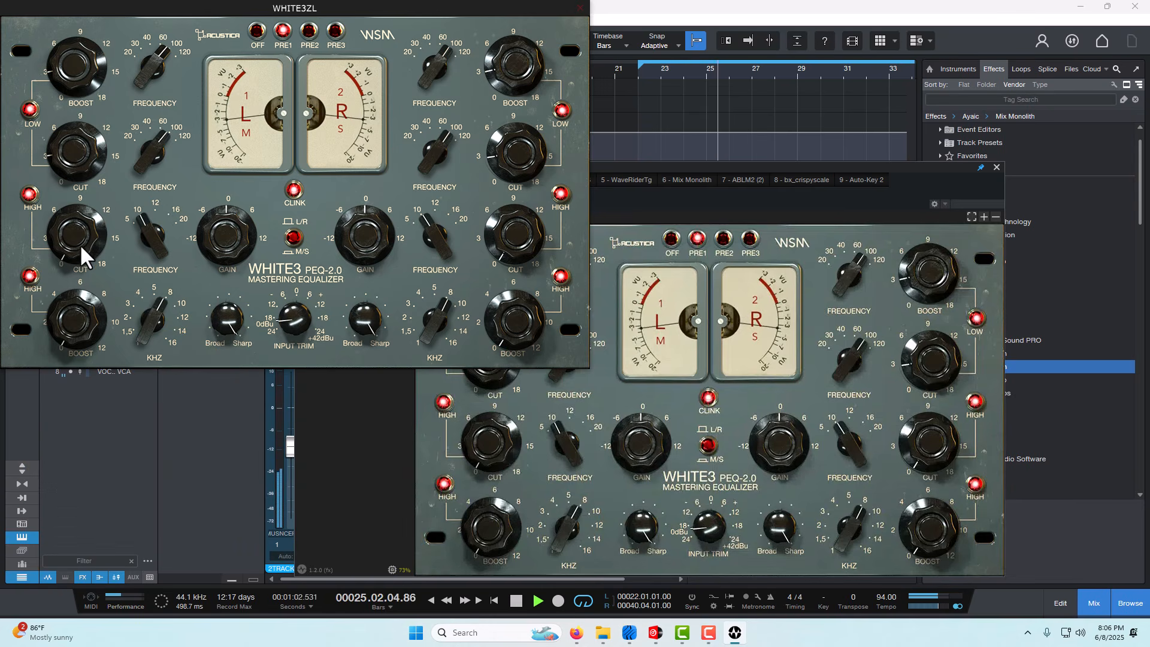
pyautogui.moveTo(84, 239); pyautogui.dragTo(81, 214)
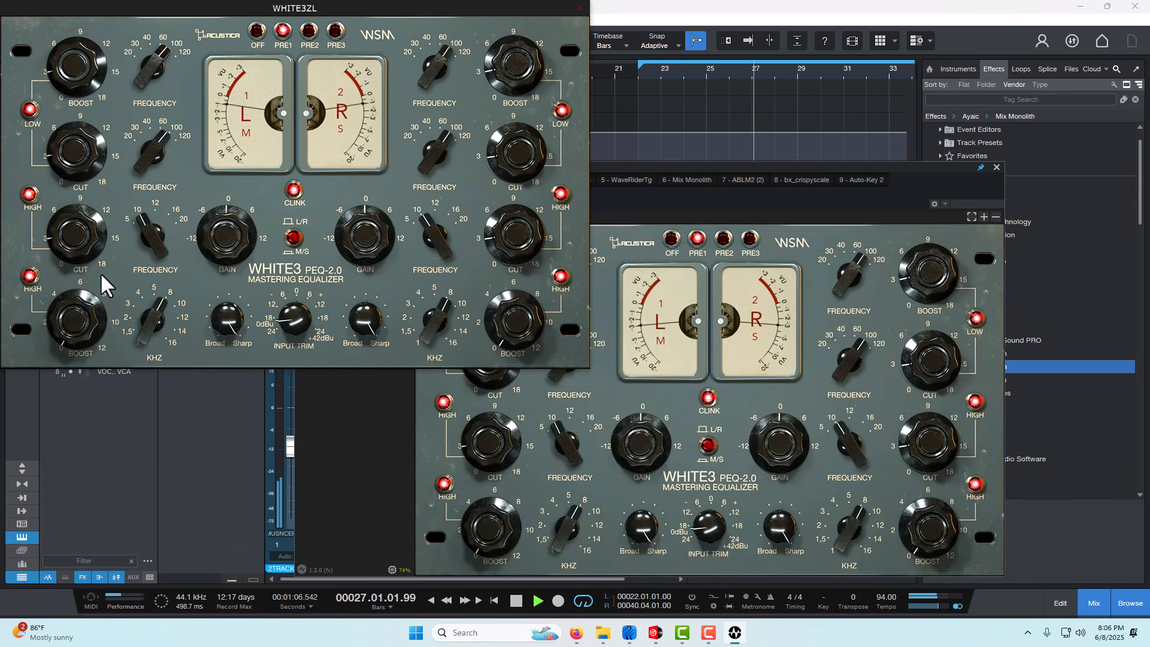
pyautogui.moveTo(73, 315); pyautogui.dragTo(70, 286)
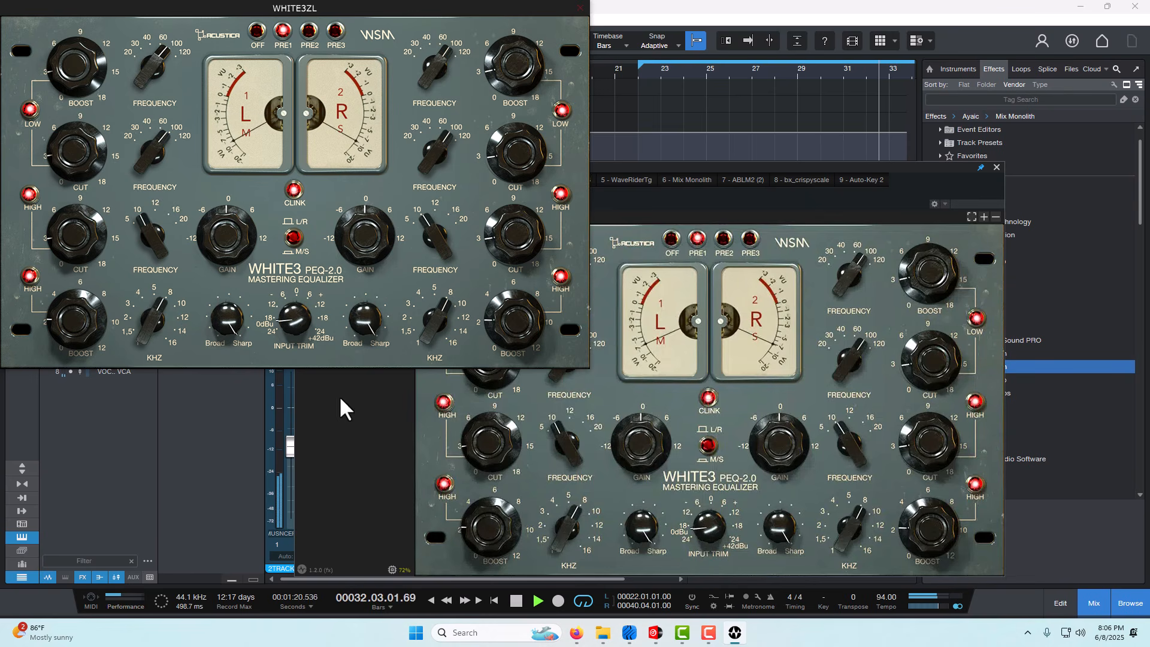
# - Switch WHITE3ZL's preamp to PRE2, audition it, and stop playback near bar 40
pyautogui.click(308, 31)
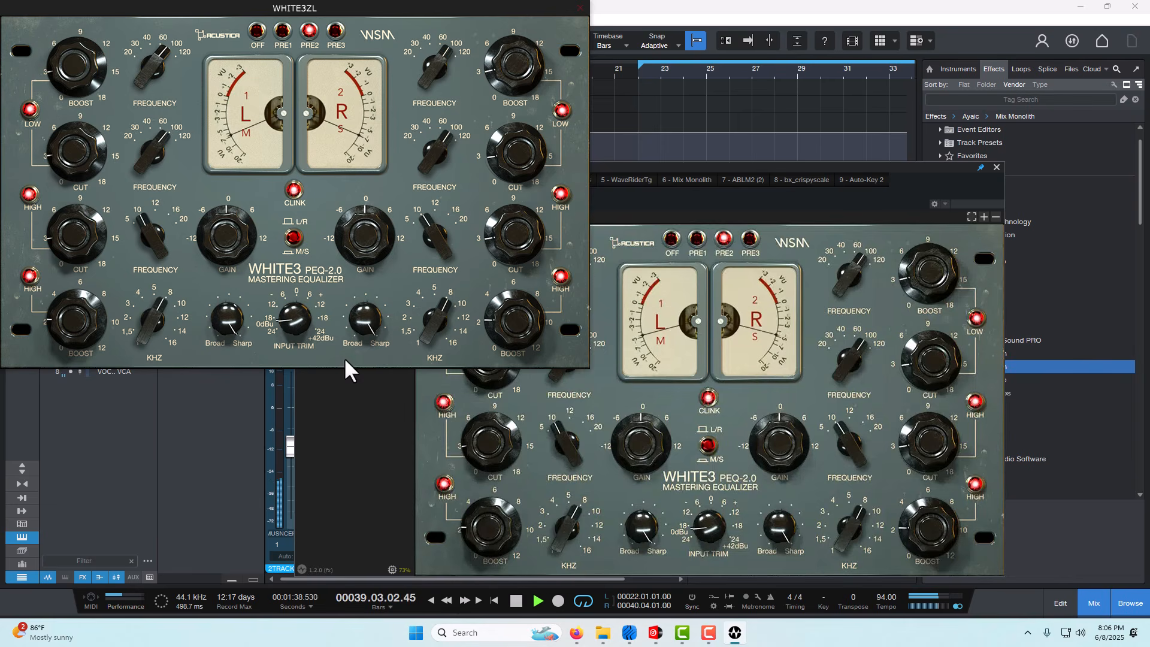
pyautogui.click(523, 597)
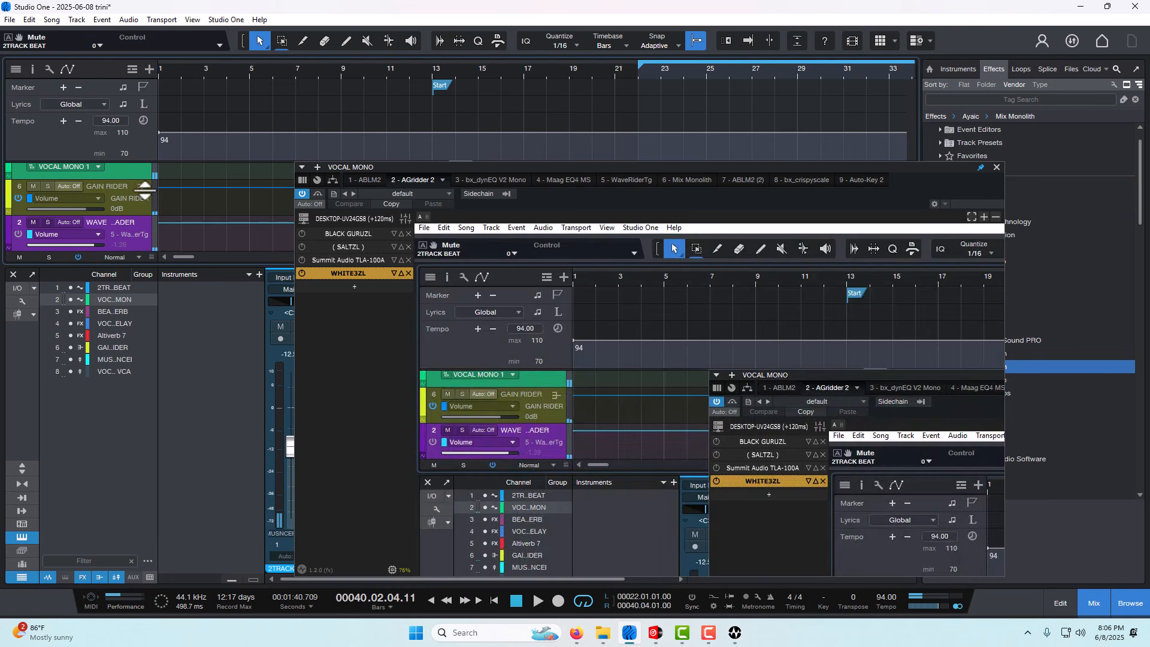
# - Reopen WHITE3ZL and try its first channel's Broad/Sharp bandwidth control
pyautogui.doubleClick(329, 270)
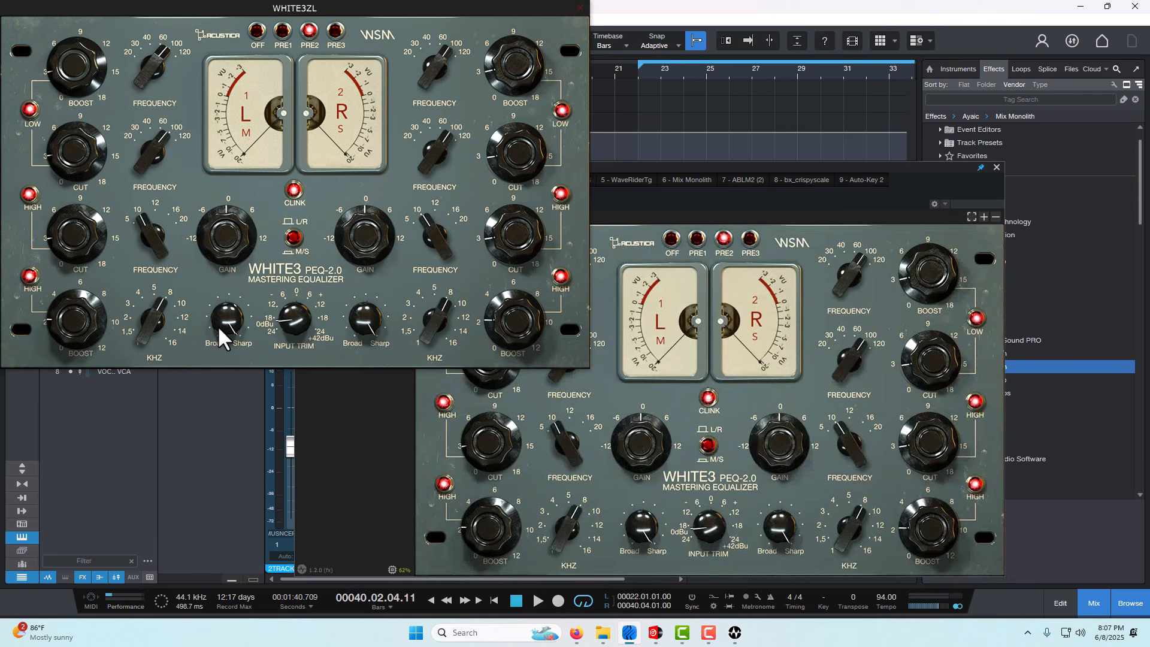
pyautogui.moveTo(224, 319); pyautogui.dragTo(227, 290)
pyautogui.click(603, 199)
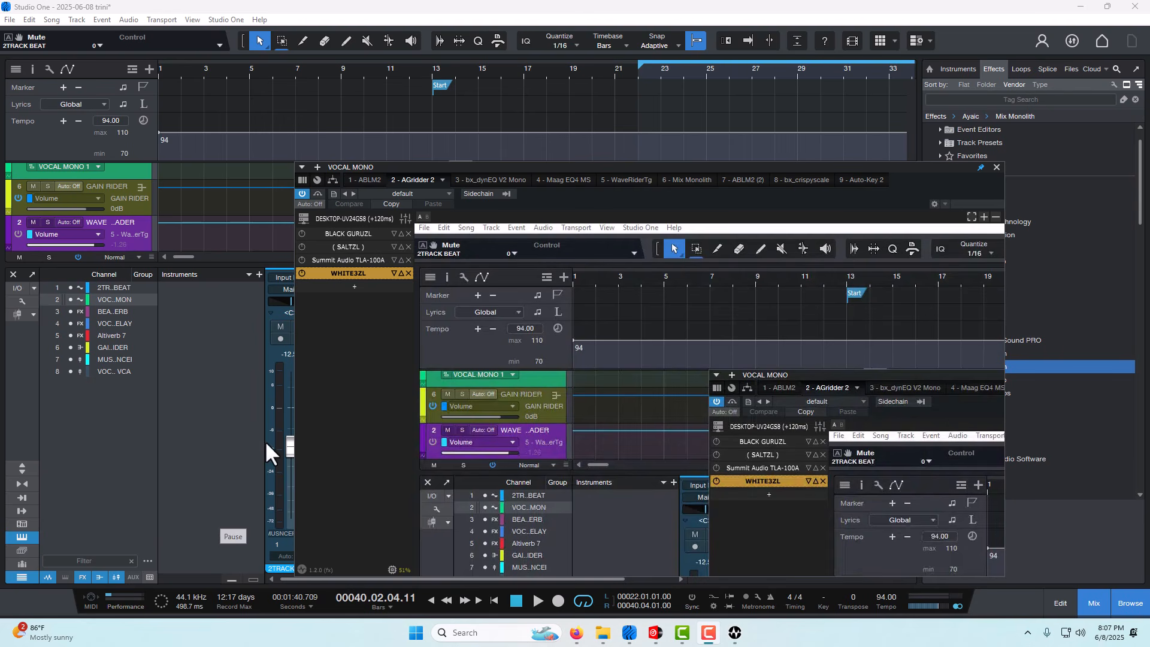
# - Bypass AGridder 2, play from just before bar 22 while toggling the bypass, stop near bar 35, and re-enable it
pyautogui.click(302, 195)
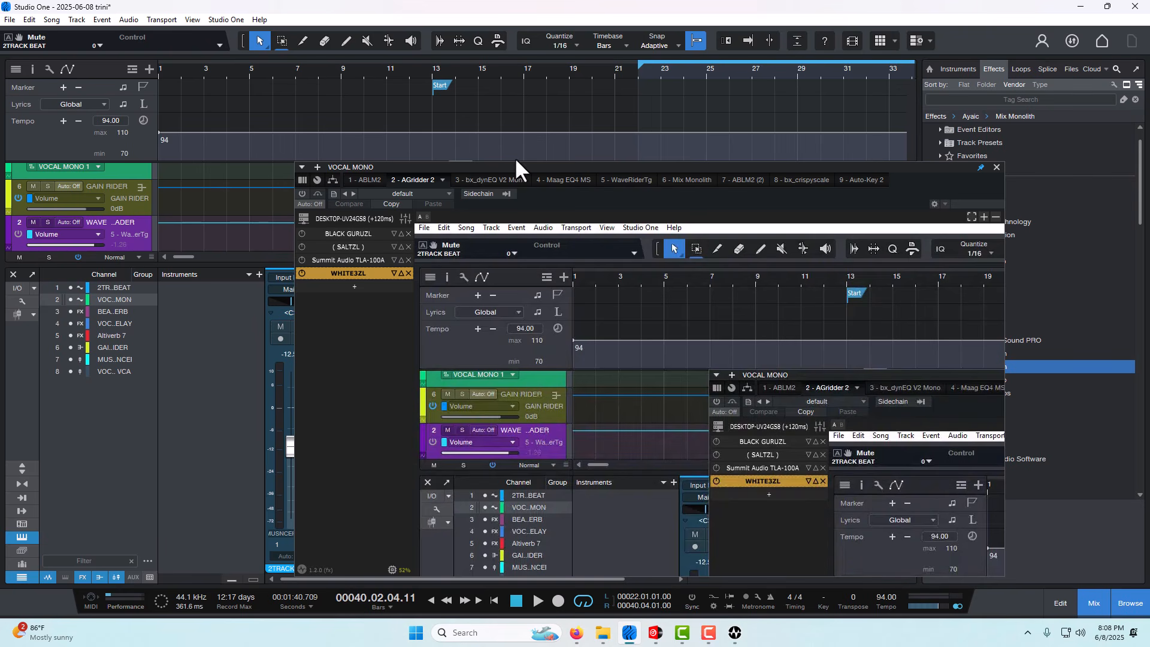
pyautogui.click(632, 70)
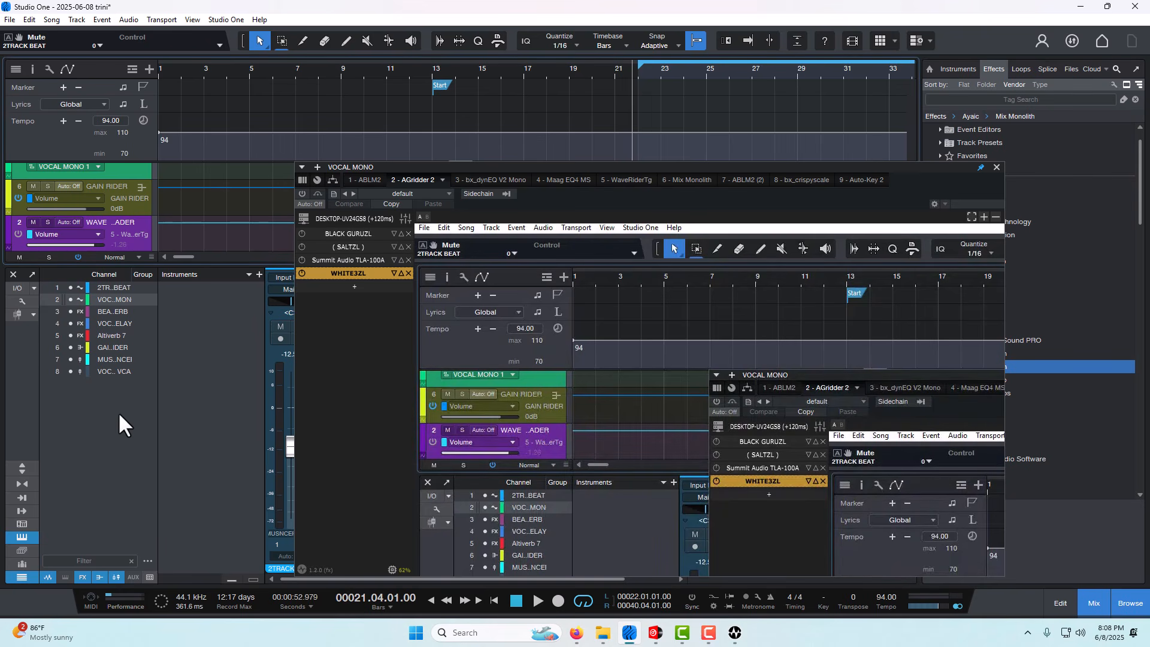
pyautogui.click(537, 601)
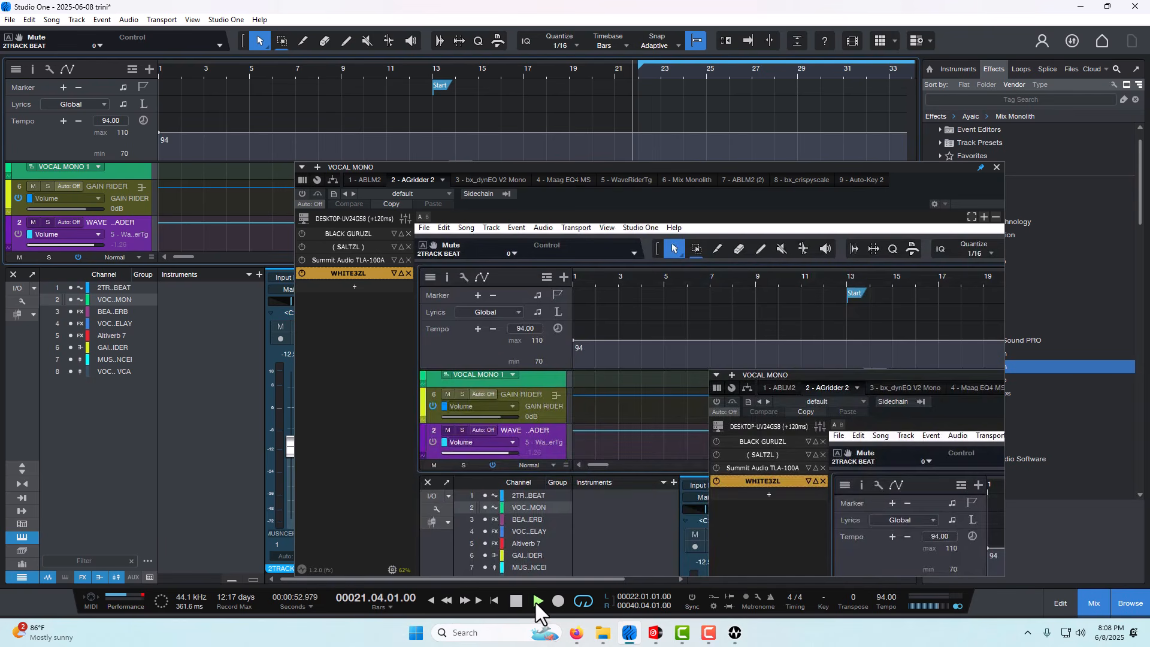
pyautogui.click(301, 194)
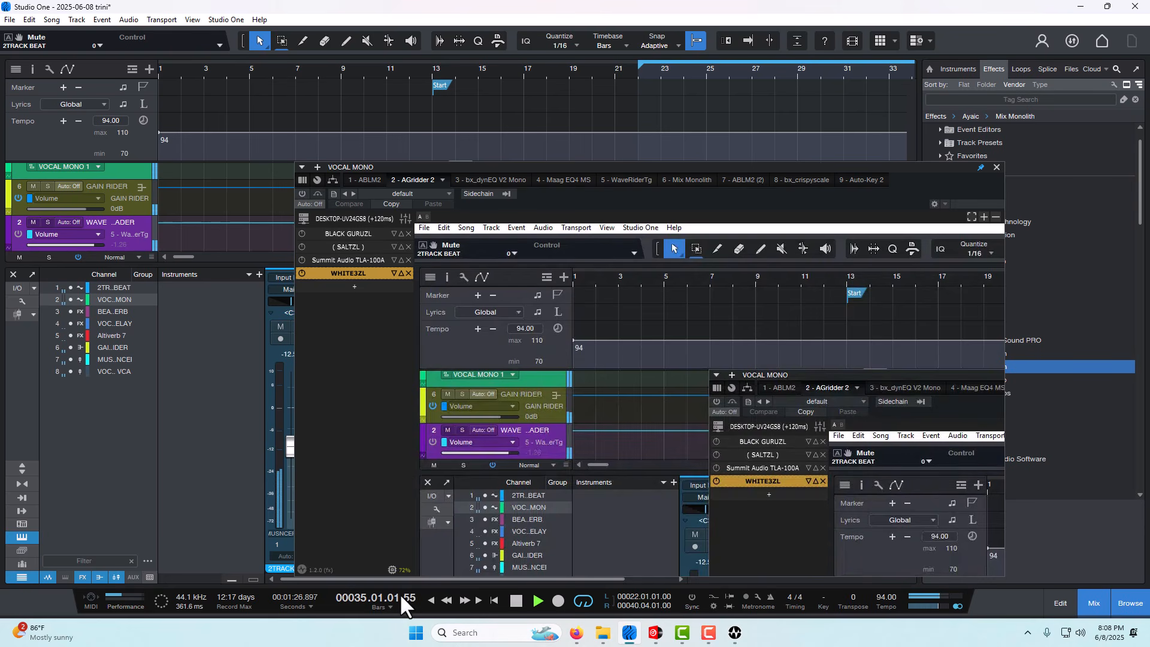
pyautogui.click(516, 602)
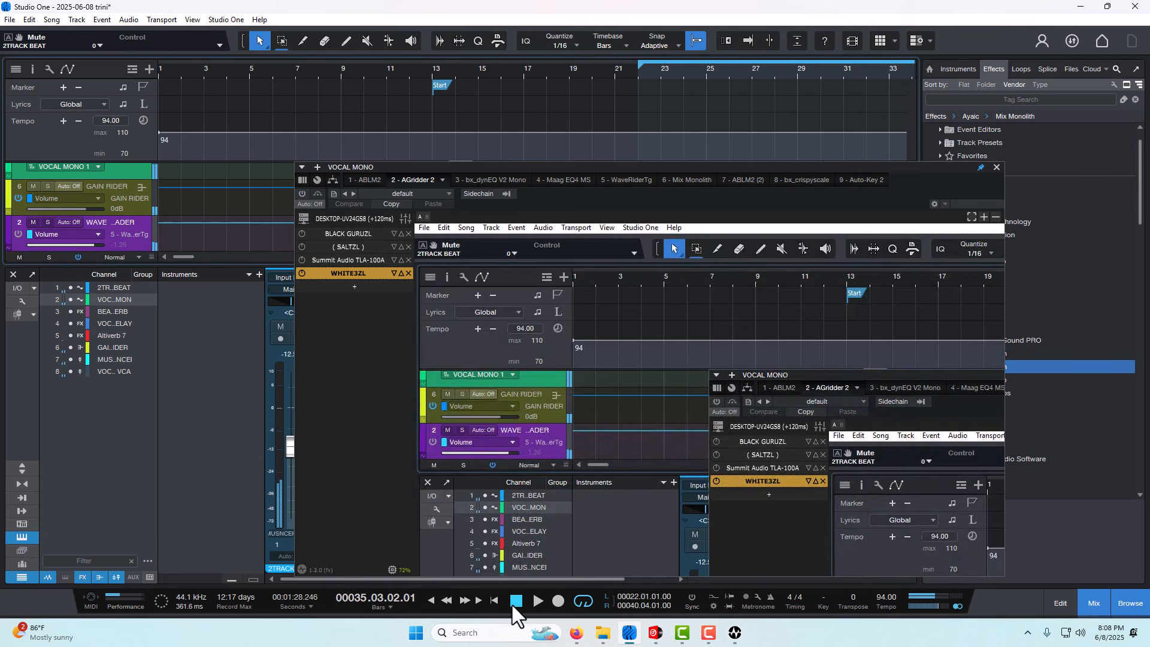
pyautogui.click(299, 195)
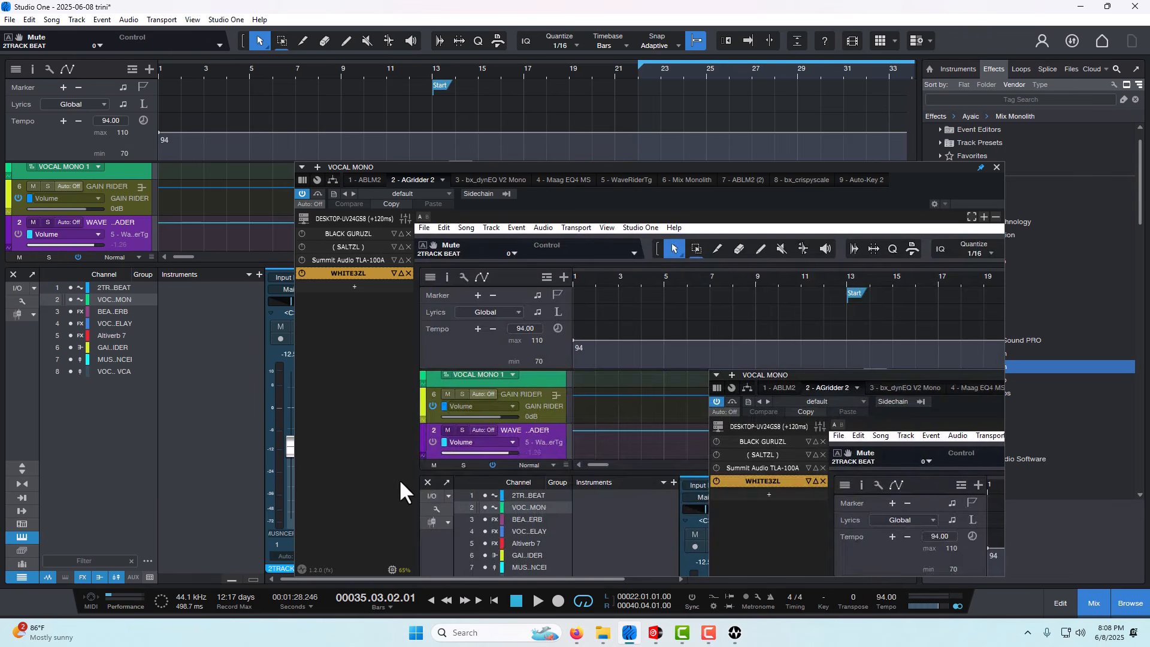
# - Bypass AGridder 2 and audition the mix from about bar 22, stopping near bar 30
pyautogui.click(643, 71)
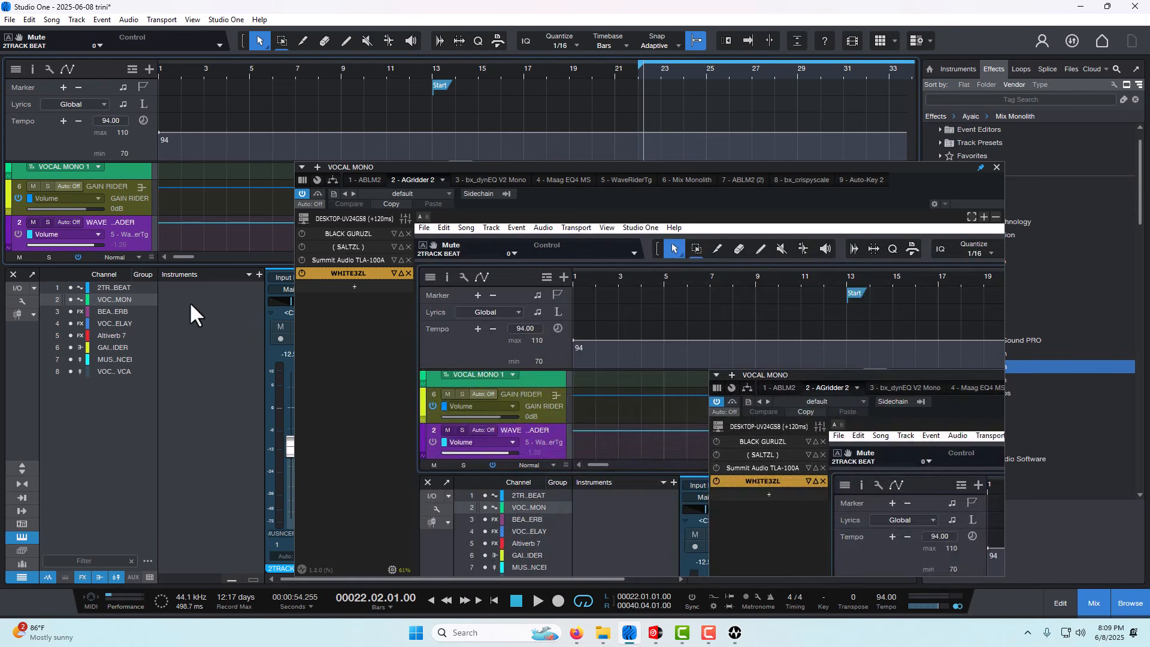
pyautogui.click(302, 194)
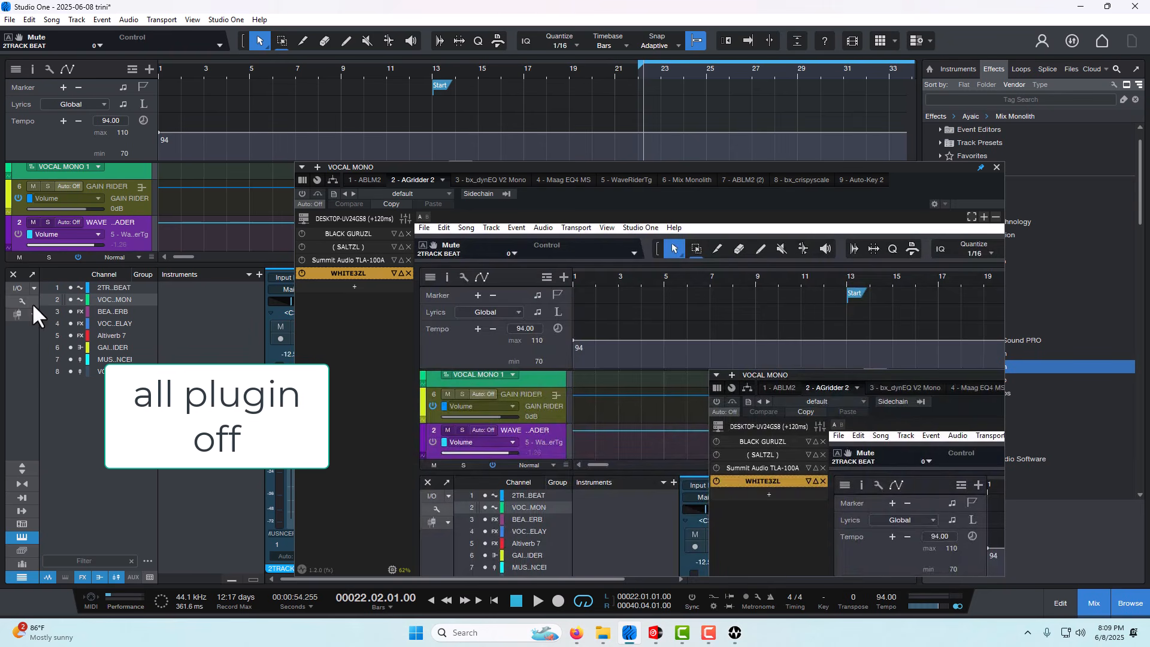
pyautogui.click(533, 601)
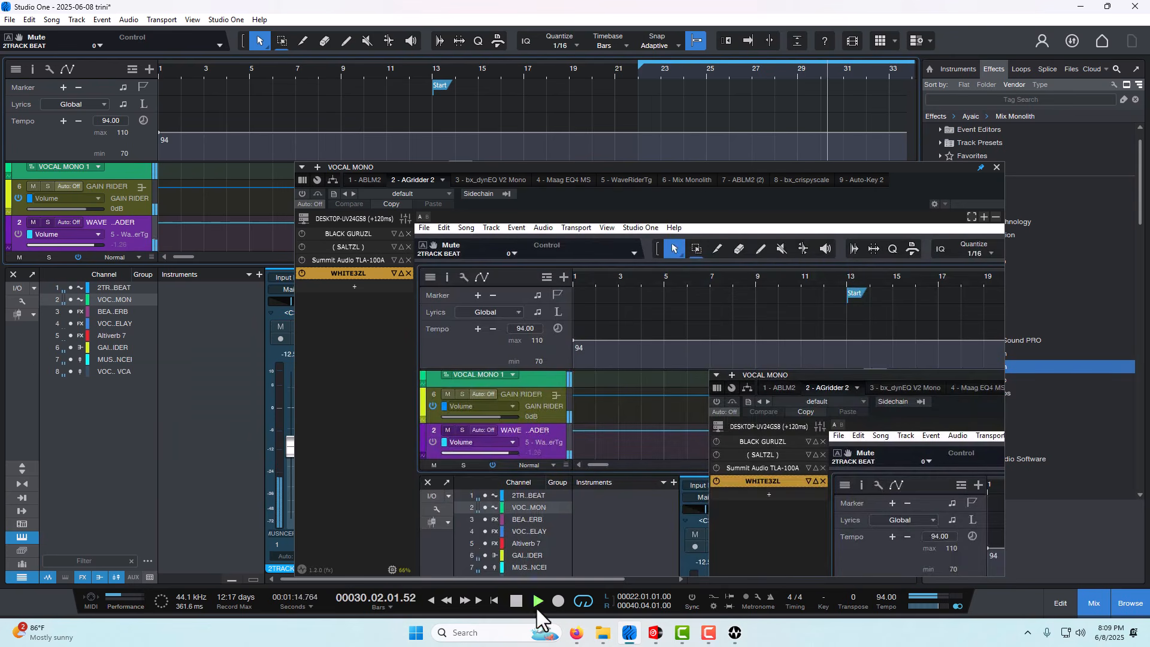
pyautogui.click(518, 602)
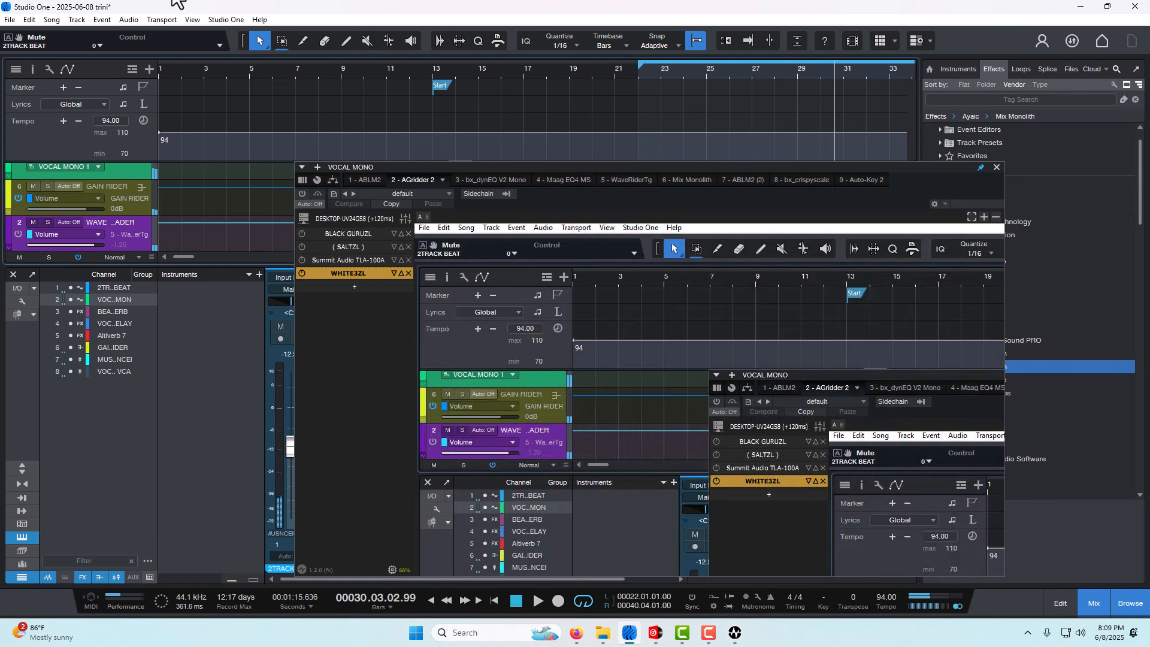
# - Return the playhead to bar 22 and play with AGridder 2 re-enabled
pyautogui.click(633, 79)
pyautogui.click(638, 78)
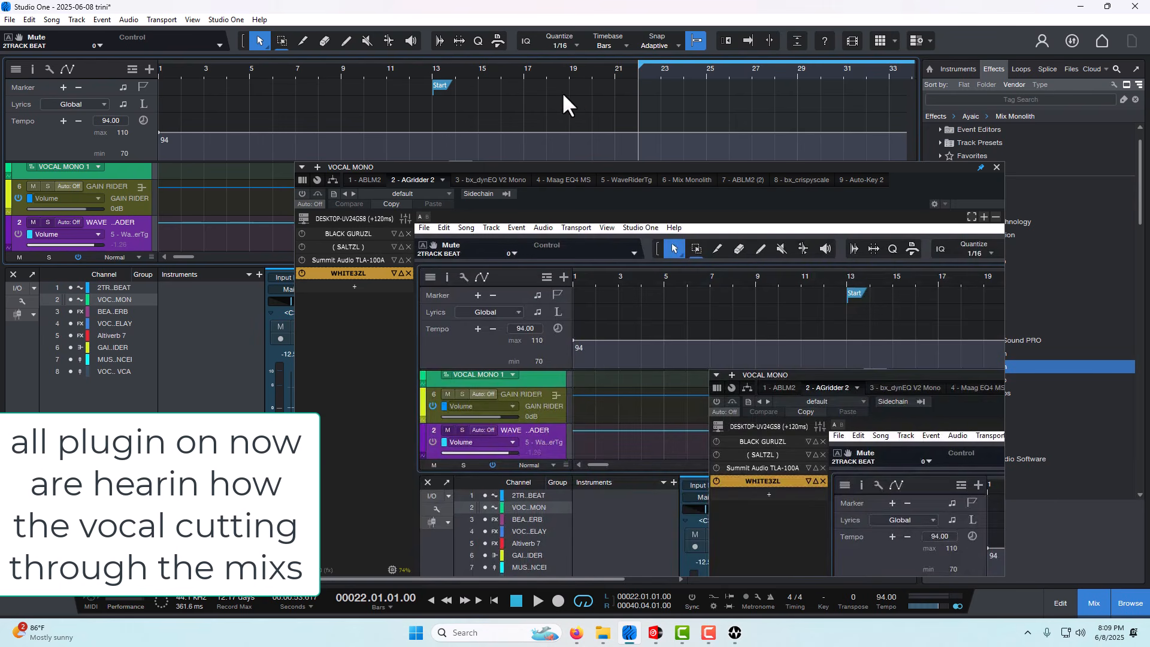
pyautogui.click(300, 193)
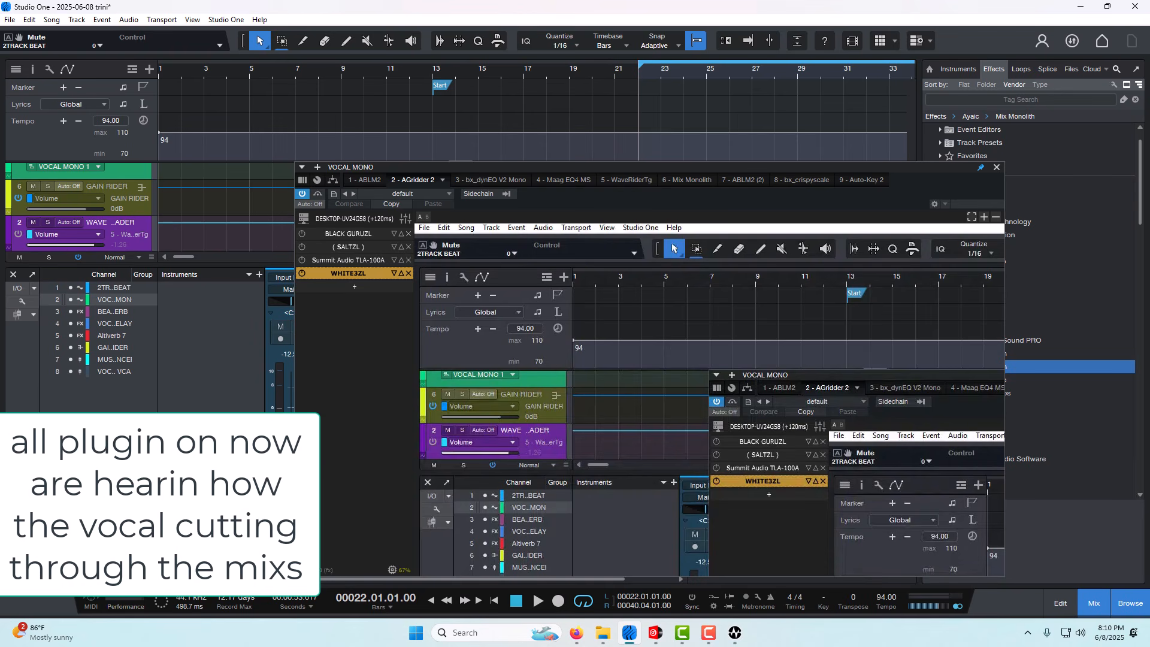
pyautogui.click(538, 601)
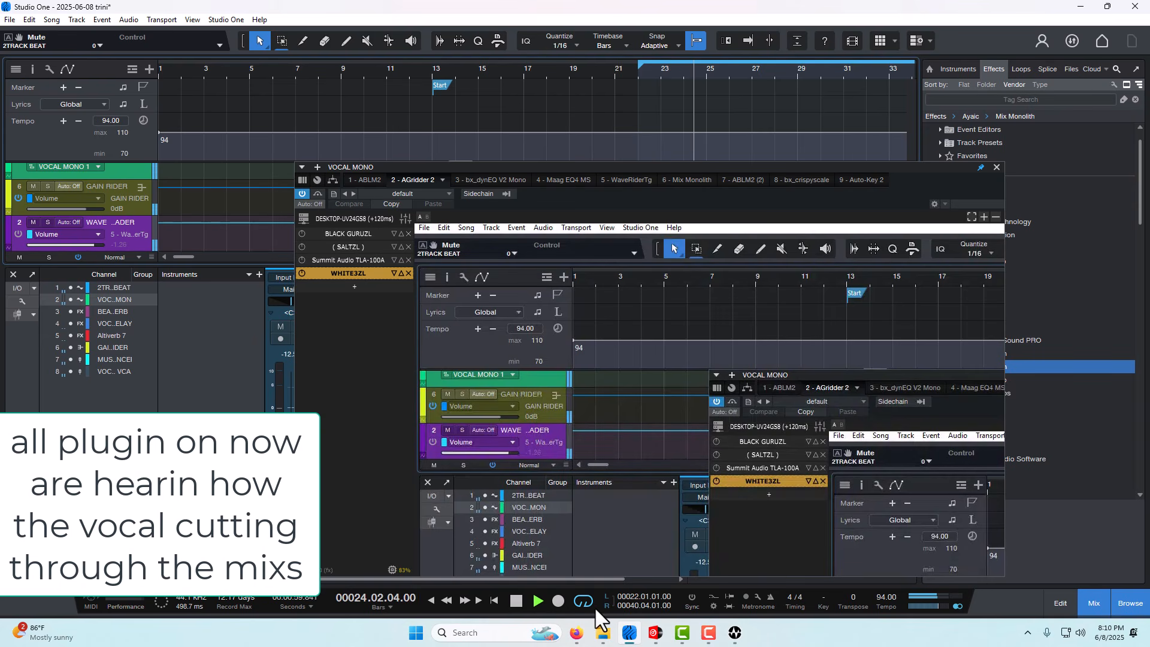
# - Open WHITE3ZL and the Summit Audio TLA-100A to watch their meters during playback, and stop near bar 37
pyautogui.click(332, 270)
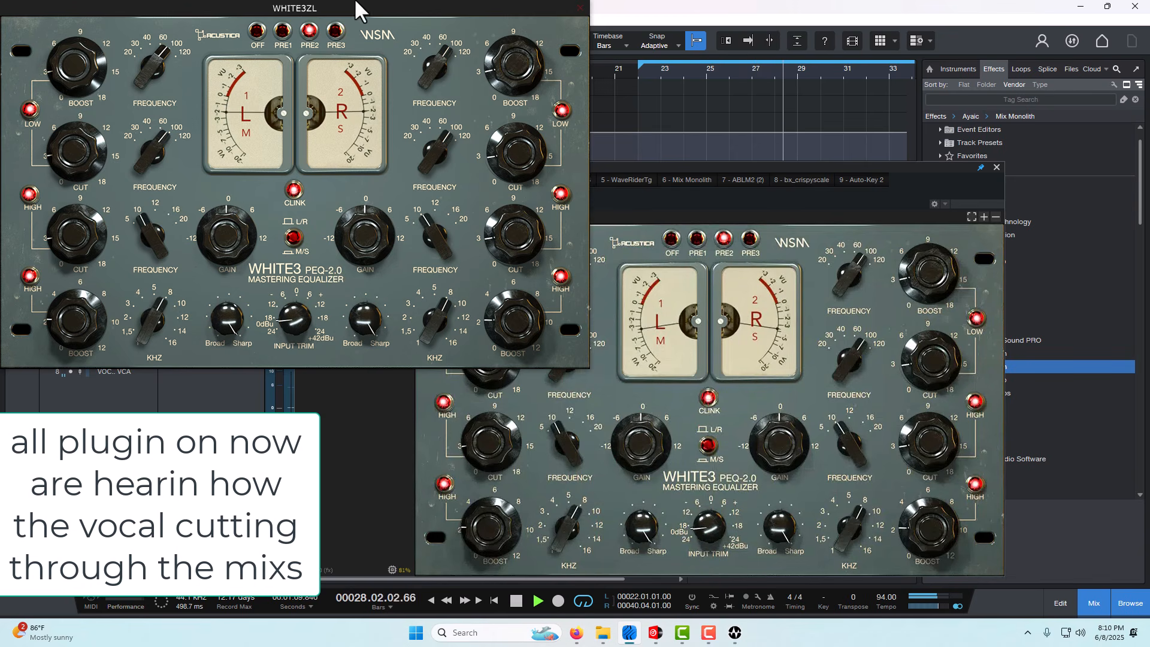
pyautogui.click(617, 194)
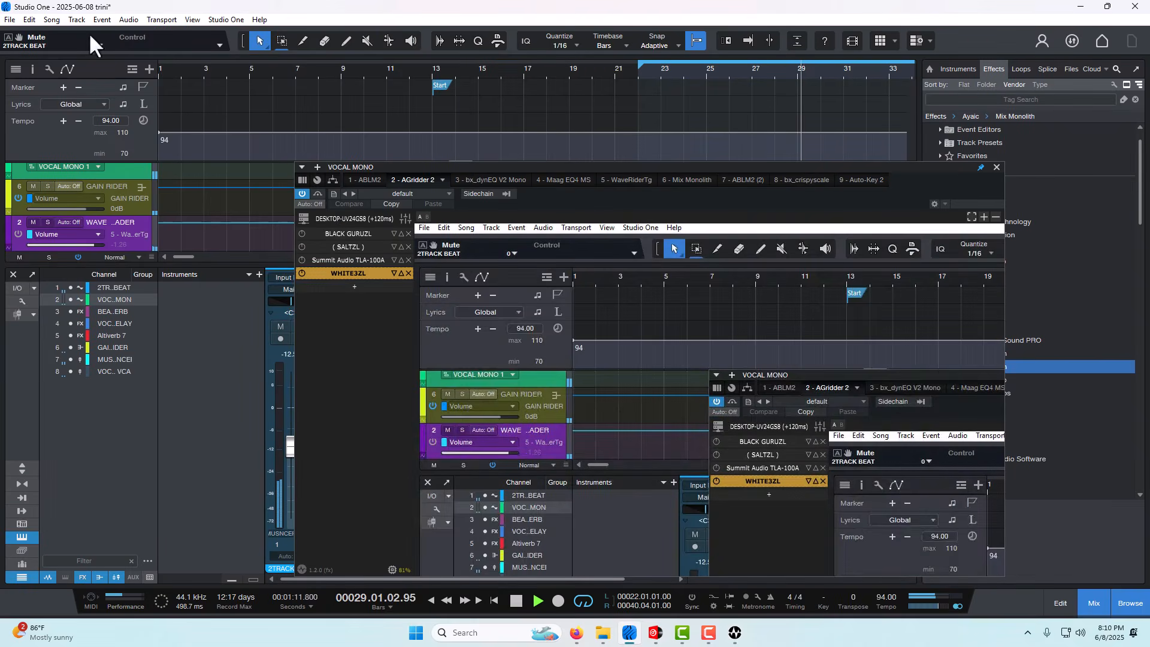
pyautogui.click(322, 259)
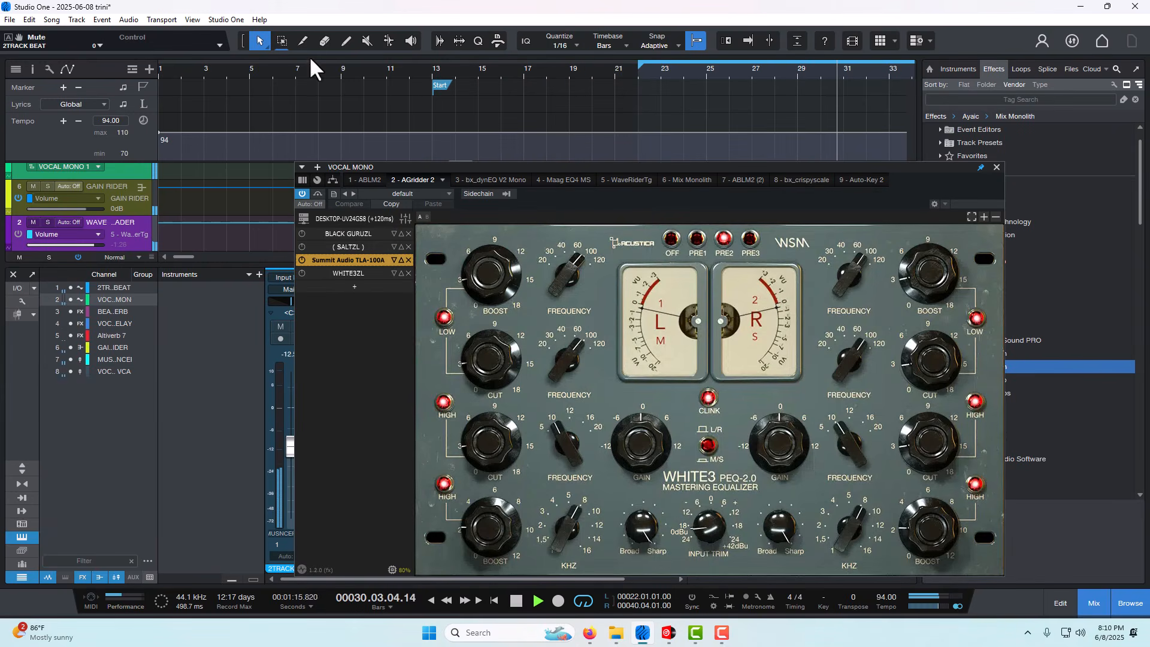
pyautogui.doubleClick(365, 263)
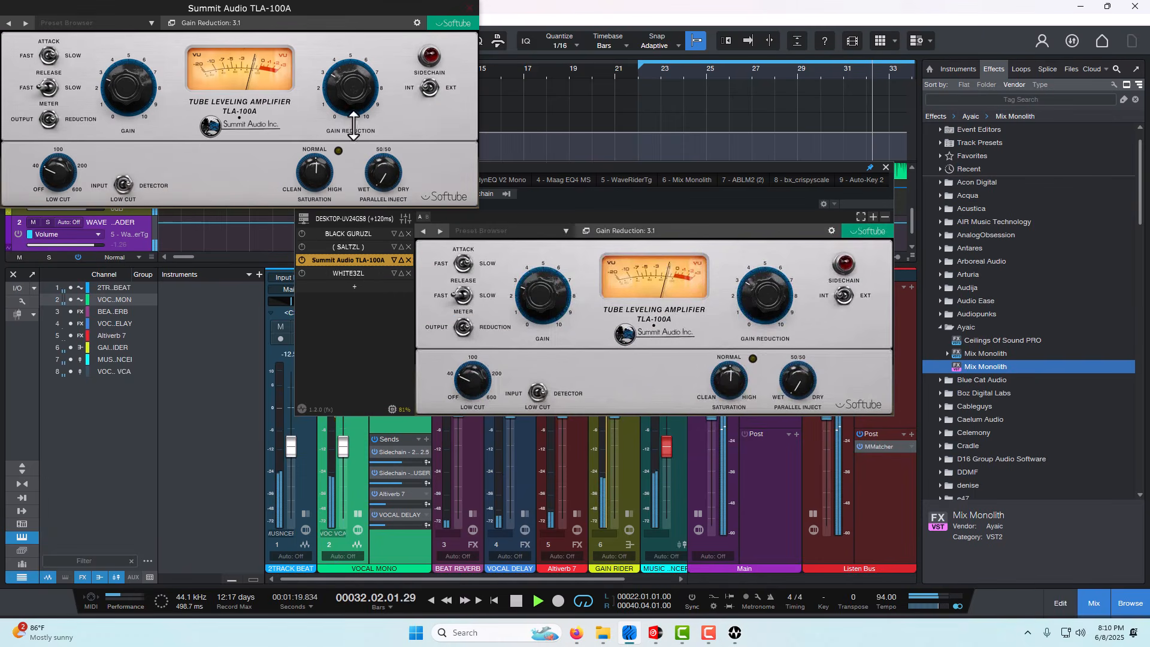
pyautogui.click(519, 603)
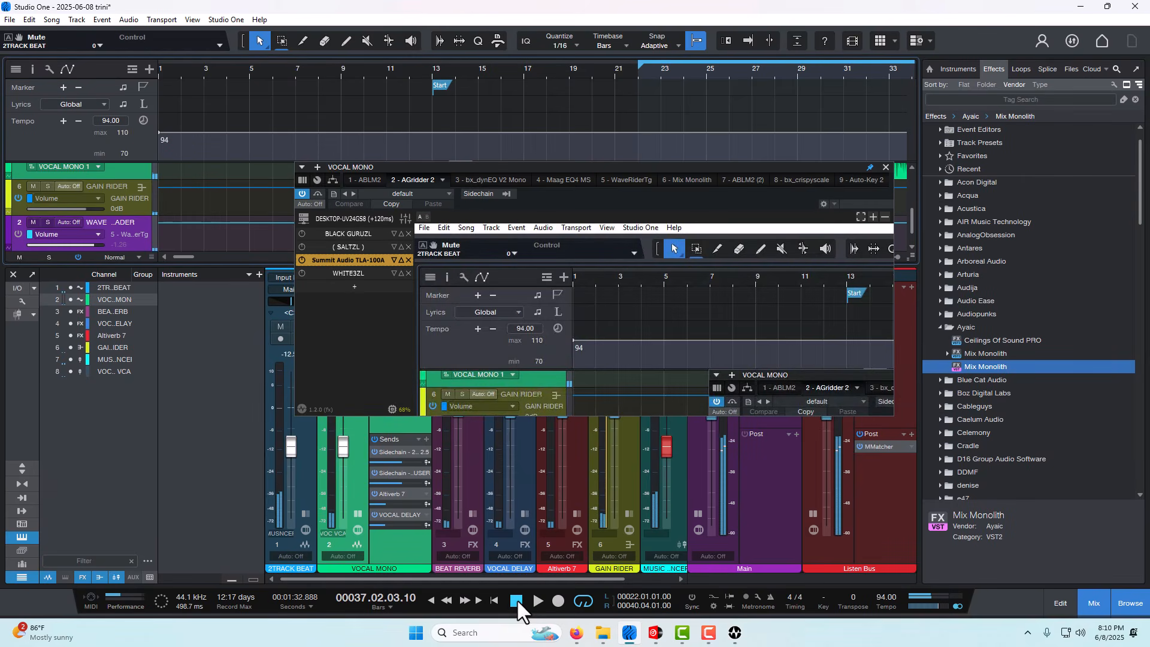